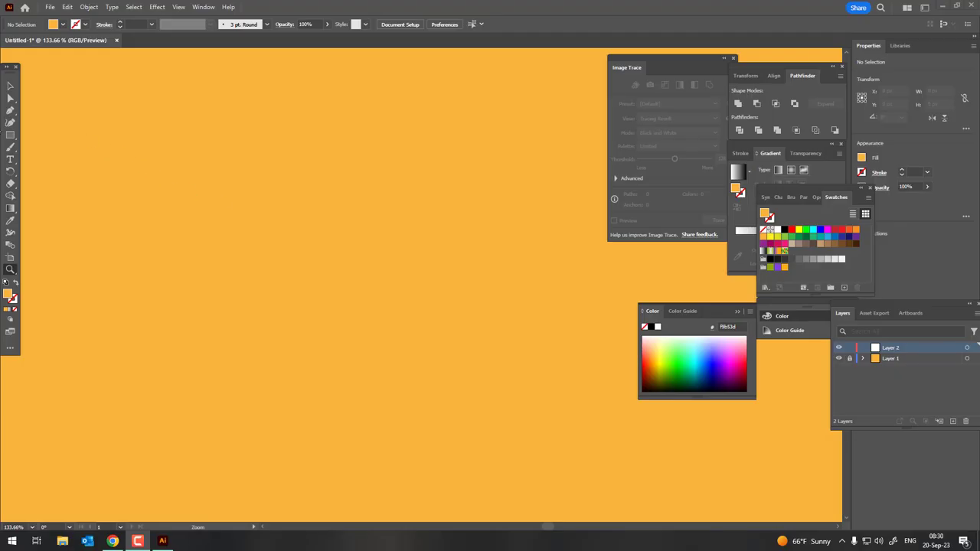
- Draw a square of about 287.5 px per side on the orange artboard
{"action": "left_click_drag", "start_coordinate": [219, 136], "coordinate": [437, 214]}
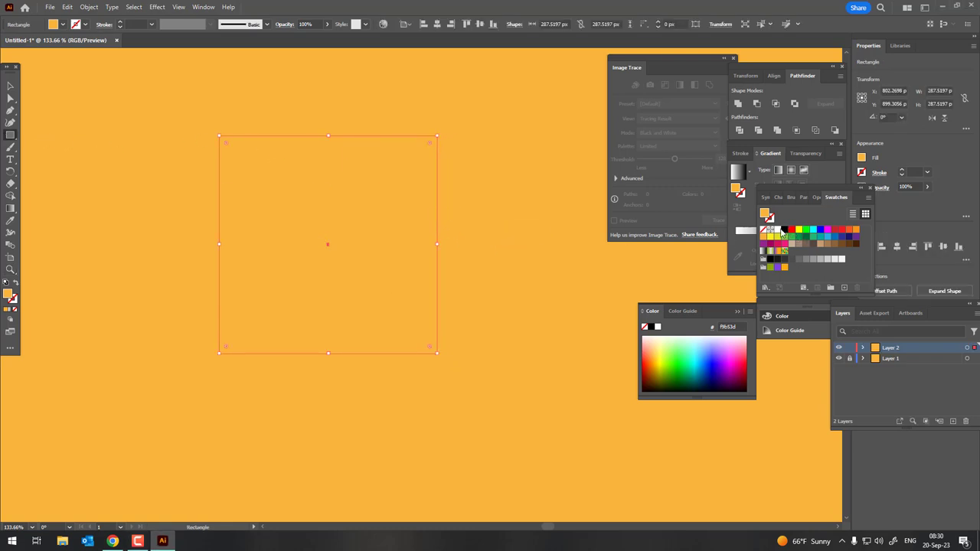
- Fill the square white, rotate it 45° into a diamond, and resize it to about 230 px
{"action": "left_click", "coordinate": [775, 230]}
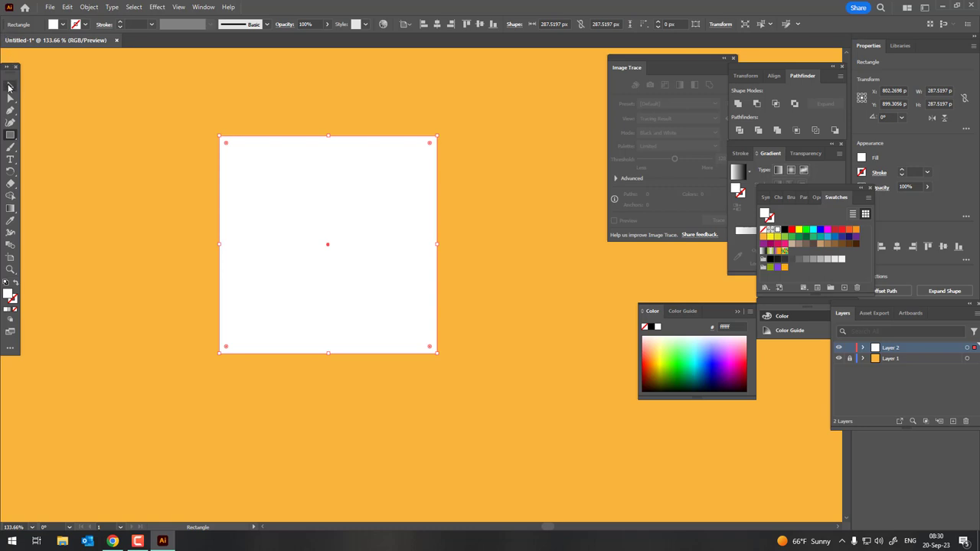
{"action": "left_click", "coordinate": [10, 85]}
{"action": "left_click_drag", "start_coordinate": [440, 132], "coordinate": [520, 213]}
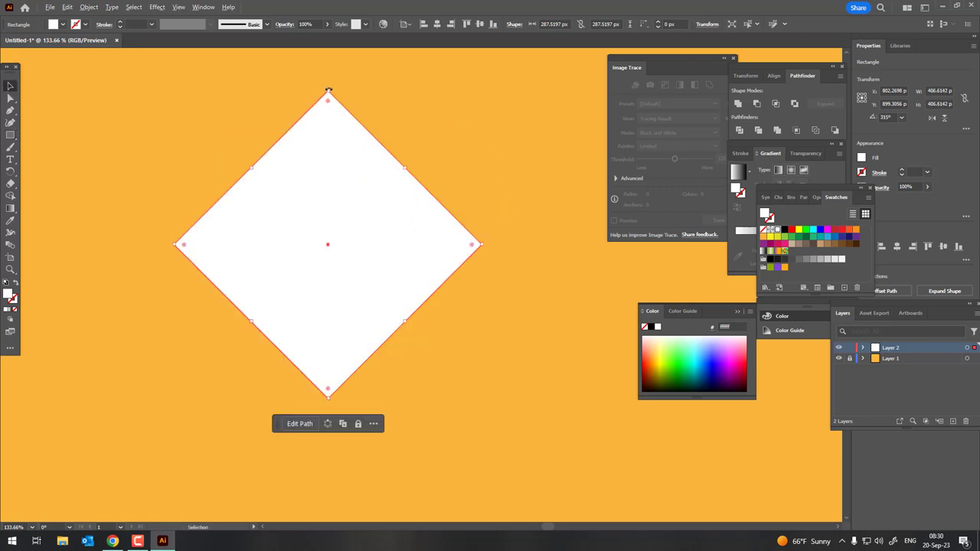
{"action": "left_click_drag", "start_coordinate": [328, 89], "coordinate": [332, 223]}
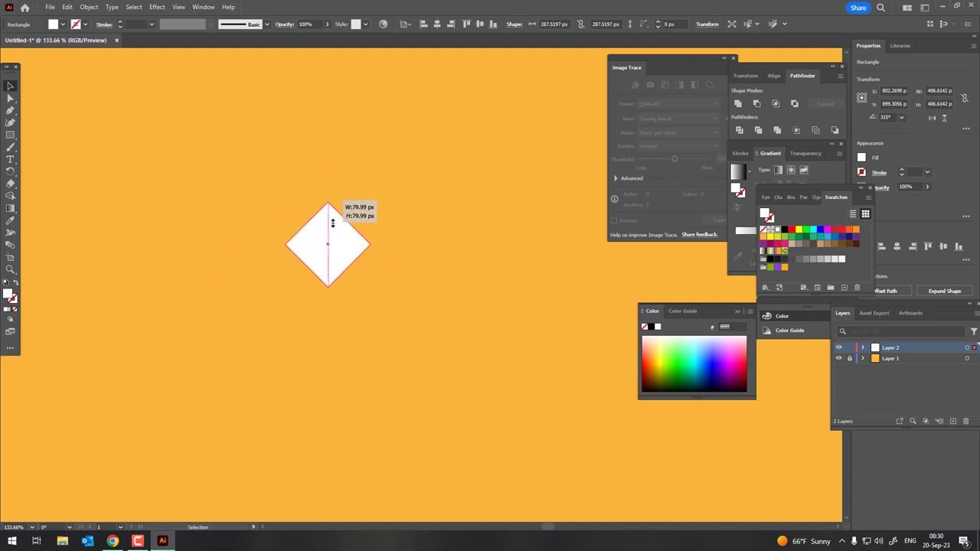
{"action": "left_click_drag", "start_coordinate": [332, 223], "coordinate": [368, 87]}
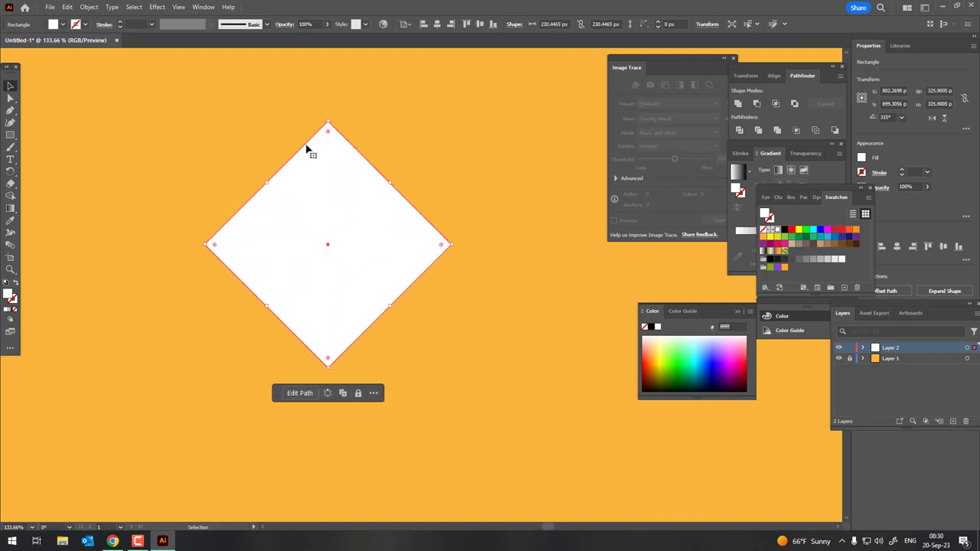
- Squash the diamond vertically with Free Transform into a flat rhombus about 325.9 × 76 px
{"action": "key", "text": "e"}
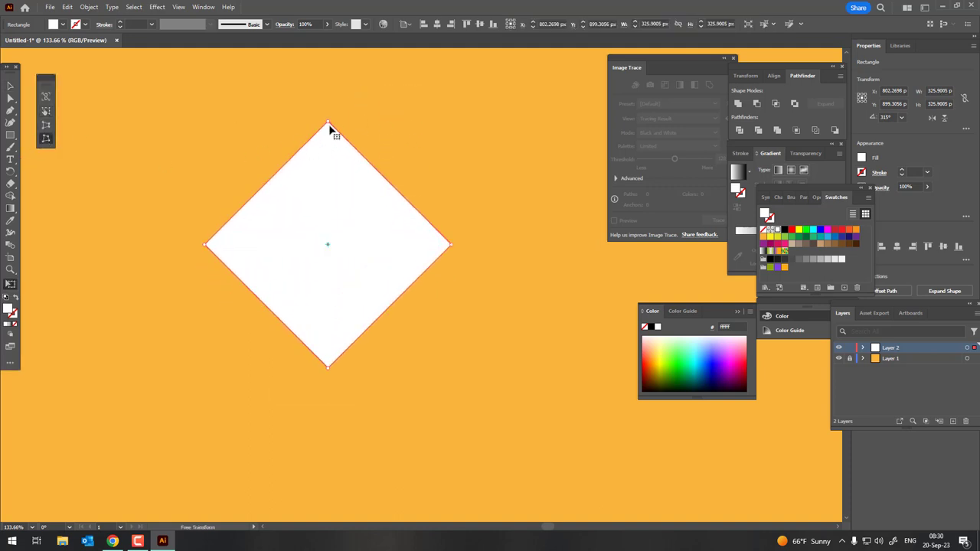
{"action": "left_click_drag", "start_coordinate": [328, 124], "coordinate": [333, 222]}
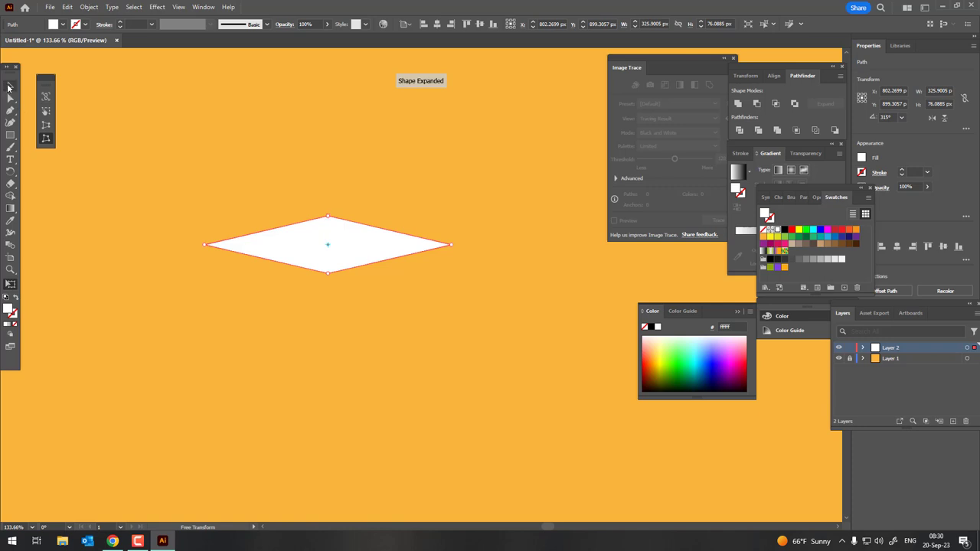
{"action": "left_click", "coordinate": [9, 88]}
{"action": "left_click", "coordinate": [235, 107]}
{"action": "left_click", "coordinate": [405, 256]}
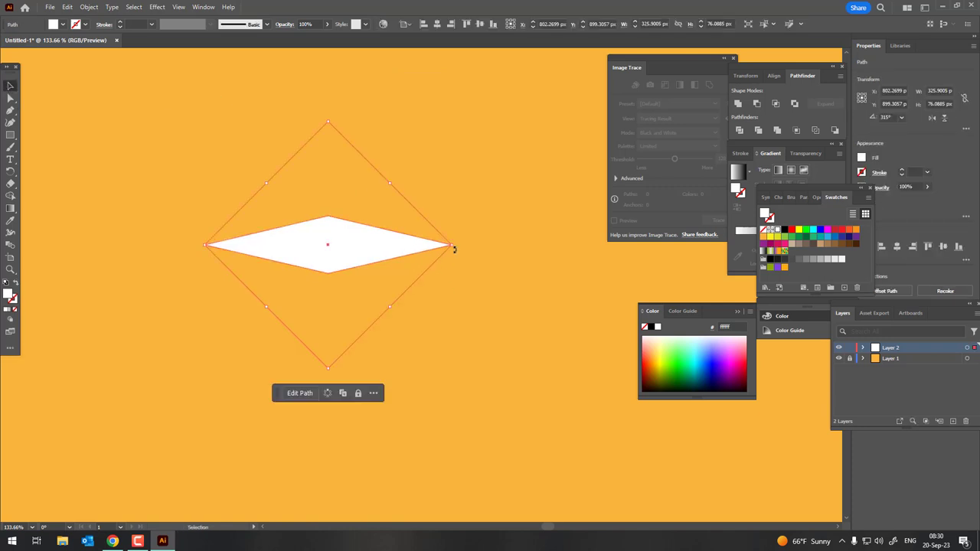
- Centre the rhombus on the artboard and zoom in on it
{"action": "left_click", "coordinate": [439, 26]}
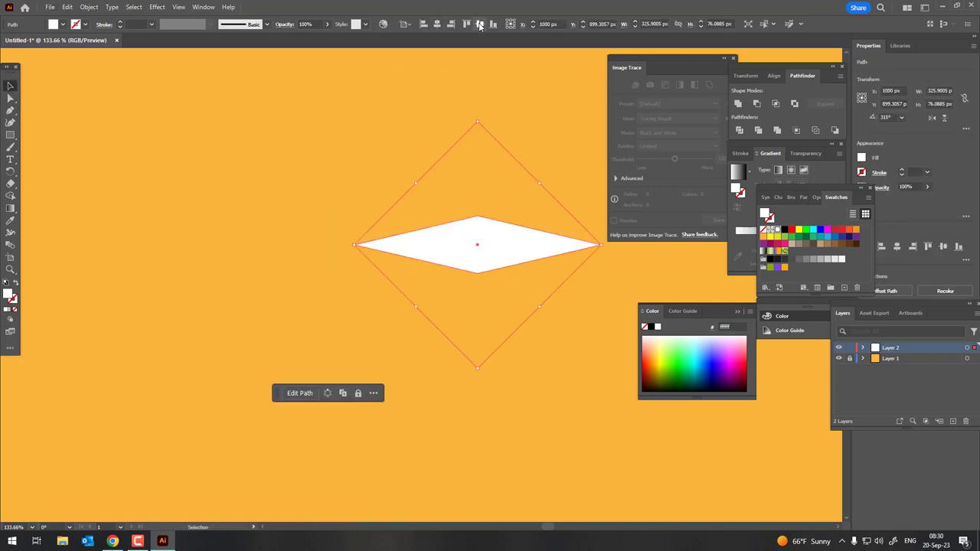
{"action": "left_click", "coordinate": [480, 23]}
{"action": "left_click", "coordinate": [365, 227]}
{"action": "key", "text": "z"}
{"action": "left_click", "coordinate": [385, 242]}
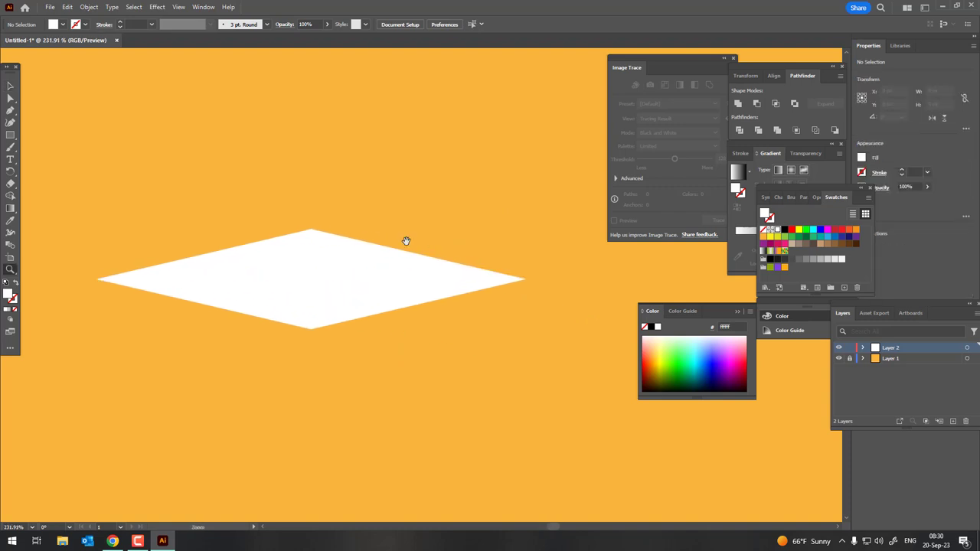
- Draw a rectangle down from the rhombus's right tip and fill it #e6e6e6
{"action": "left_click_drag", "start_coordinate": [385, 242], "coordinate": [300, 193]}
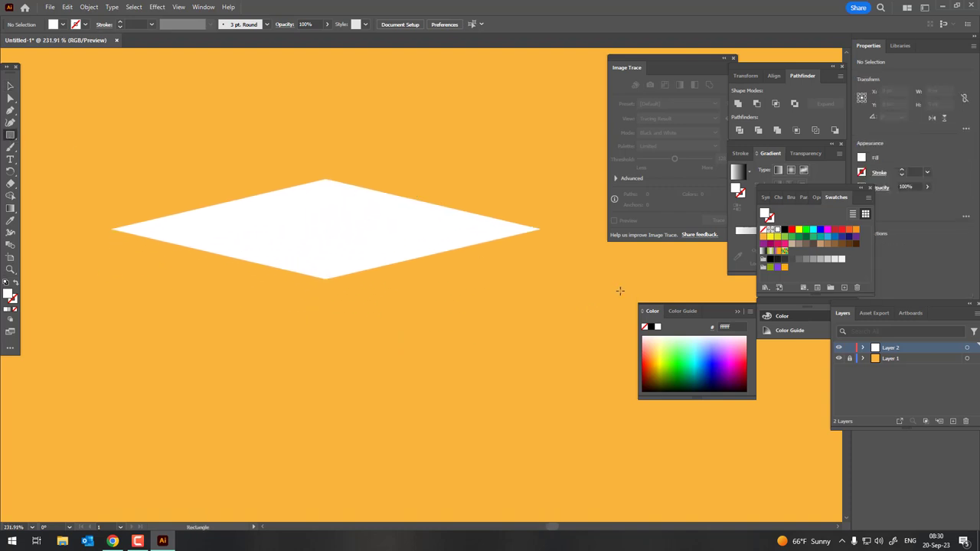
{"action": "left_click_drag", "start_coordinate": [540, 229], "coordinate": [233, 357]}
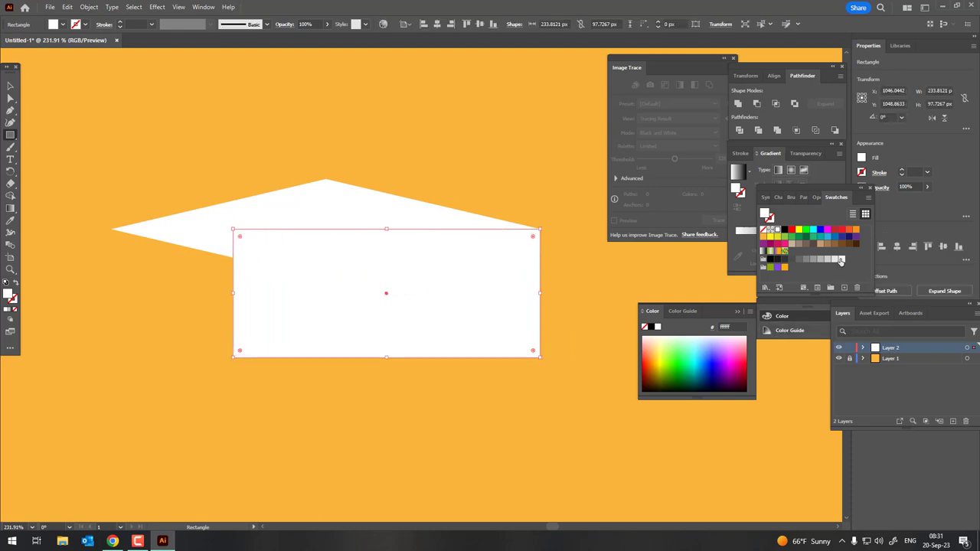
{"action": "left_click", "coordinate": [836, 260]}
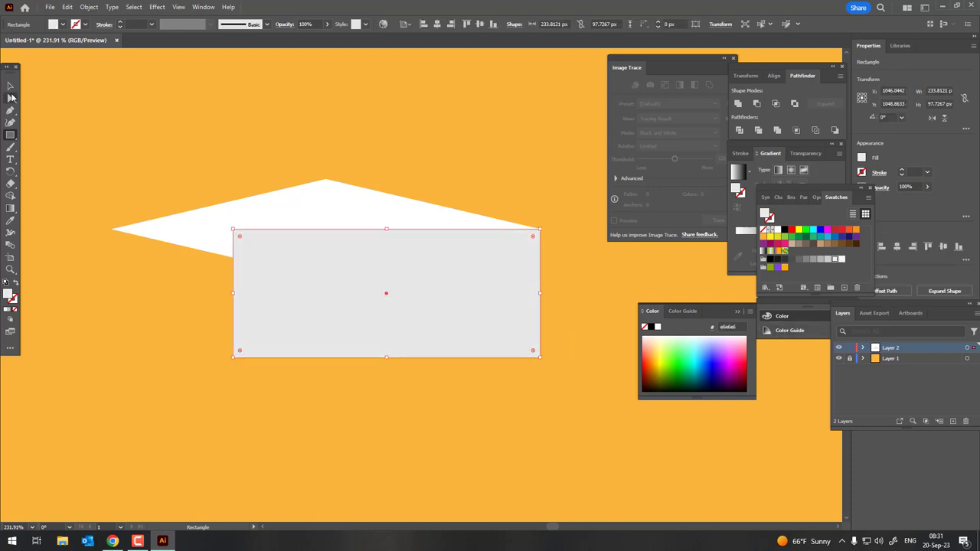
- Slant the rectangle by moving its two left anchors under the rhombus's bottom tip
{"action": "left_click", "coordinate": [10, 97]}
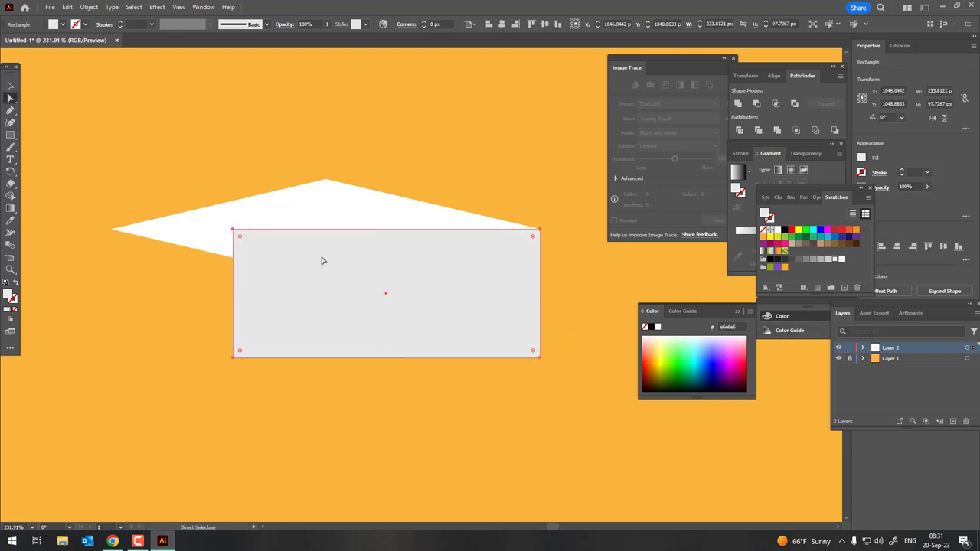
{"action": "left_click", "coordinate": [233, 230]}
{"action": "left_click", "coordinate": [234, 357]}
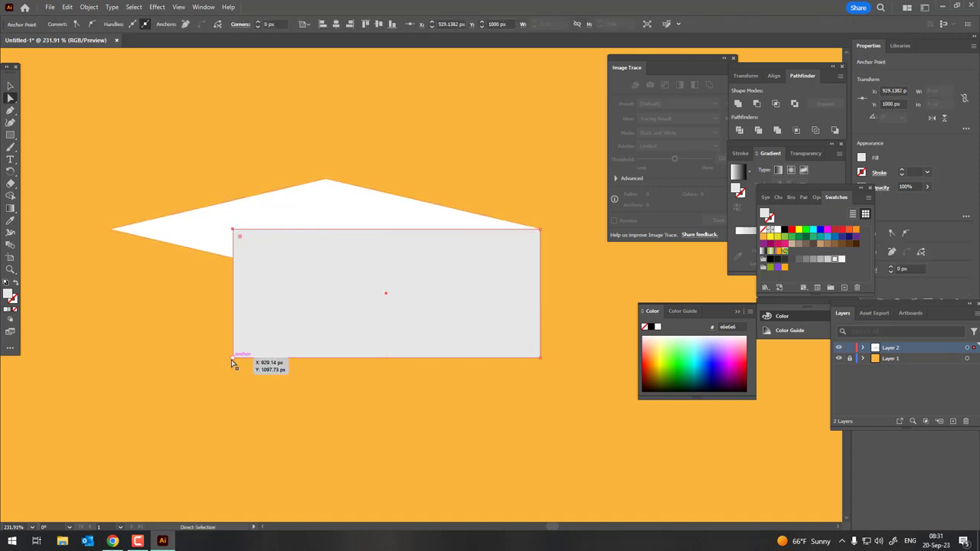
{"action": "left_click", "coordinate": [236, 360]}
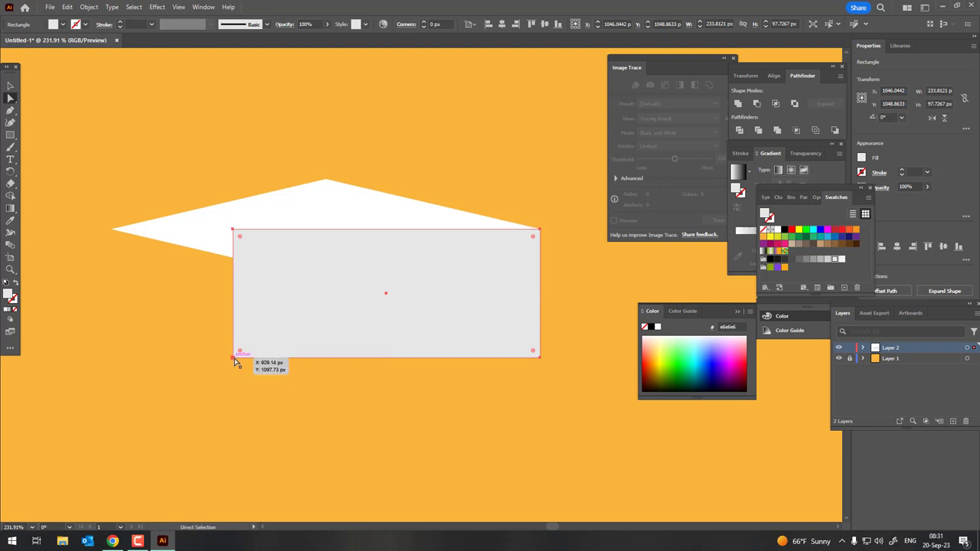
{"action": "left_click_drag", "start_coordinate": [235, 354], "coordinate": [372, 372]}
{"action": "key", "text": "ctrl+z"}
{"action": "left_click", "coordinate": [233, 357]}
{"action": "left_click", "coordinate": [233, 230], "text": "shift"}
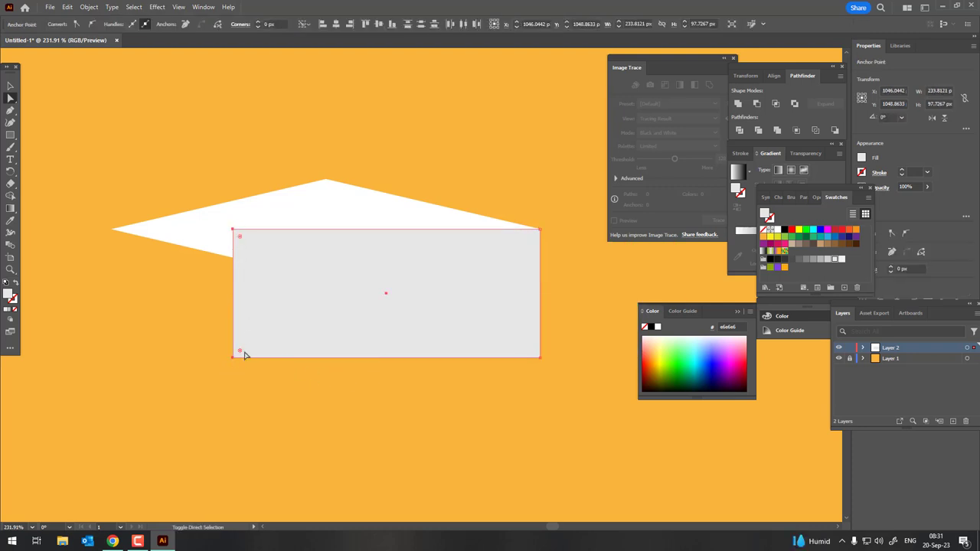
{"action": "mouse_move", "coordinate": [236, 358]}
{"action": "left_mouse_down"}
{"action": "mouse_move", "coordinate": [328, 361]}
{"action": "mouse_move", "coordinate": [325, 414]}
{"action": "left_mouse_up"}
{"action": "left_click", "coordinate": [525, 411]}
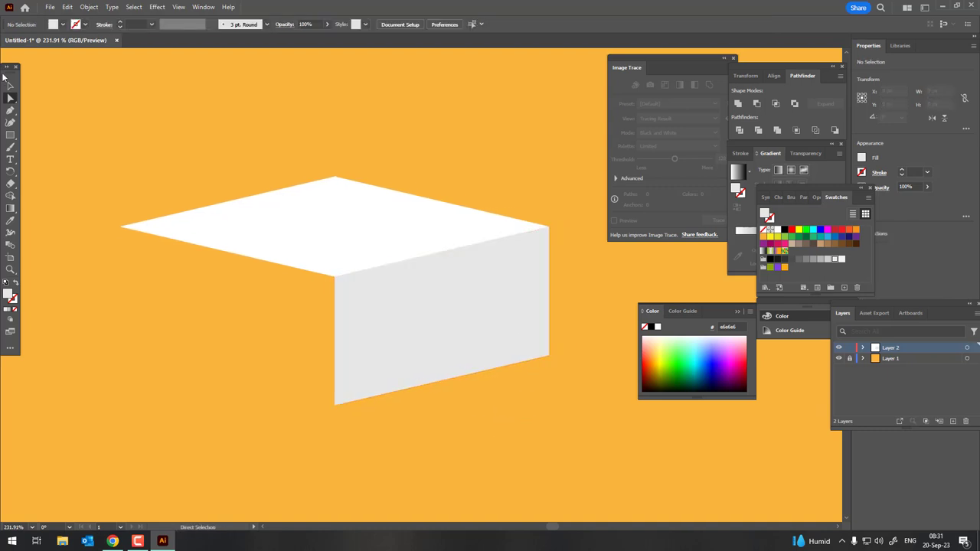
- Reflect a copy of the grey face, give it a lighter grey fill, and move it to form the left face
{"action": "left_click", "coordinate": [11, 85]}
{"action": "left_click", "coordinate": [468, 319]}
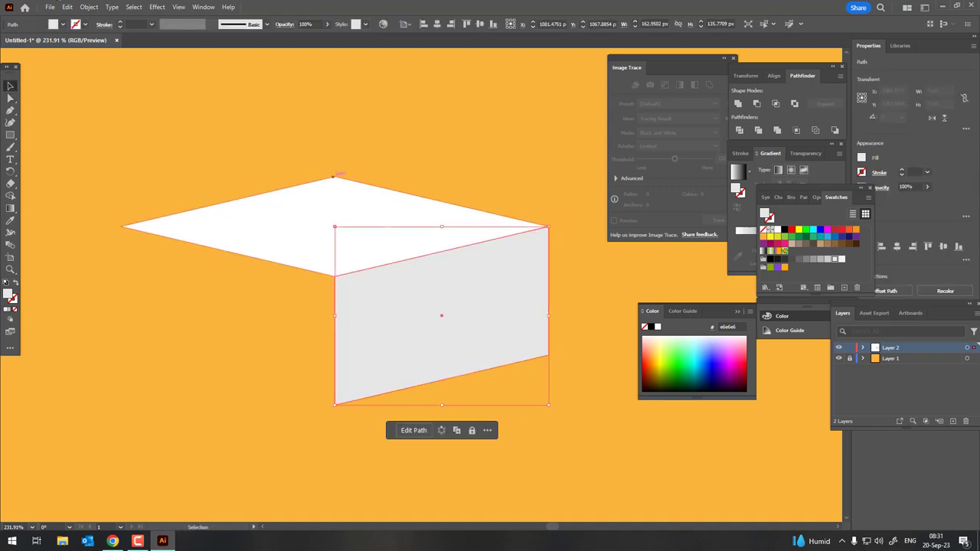
{"action": "left_click", "coordinate": [89, 7]}
{"action": "mouse_move", "coordinate": [108, 18]}
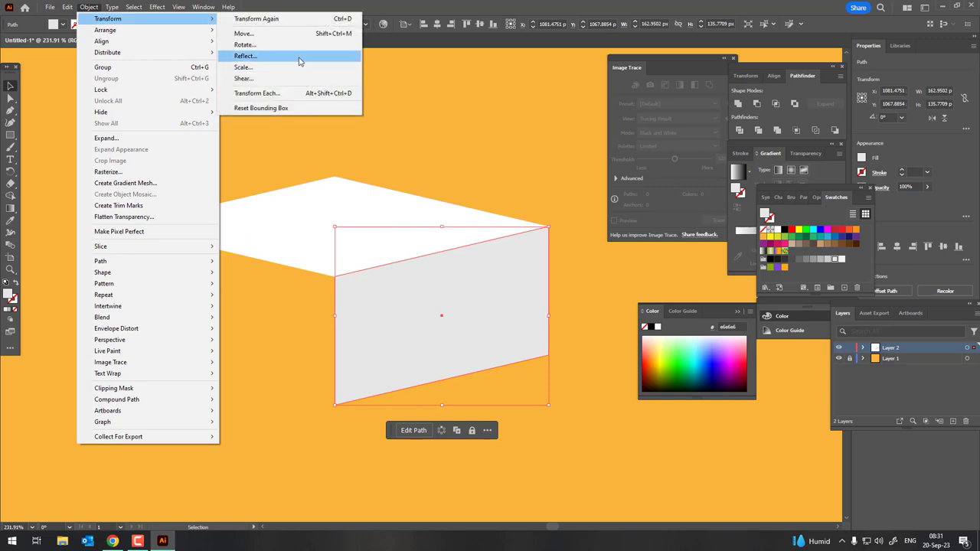
{"action": "left_click", "coordinate": [299, 60]}
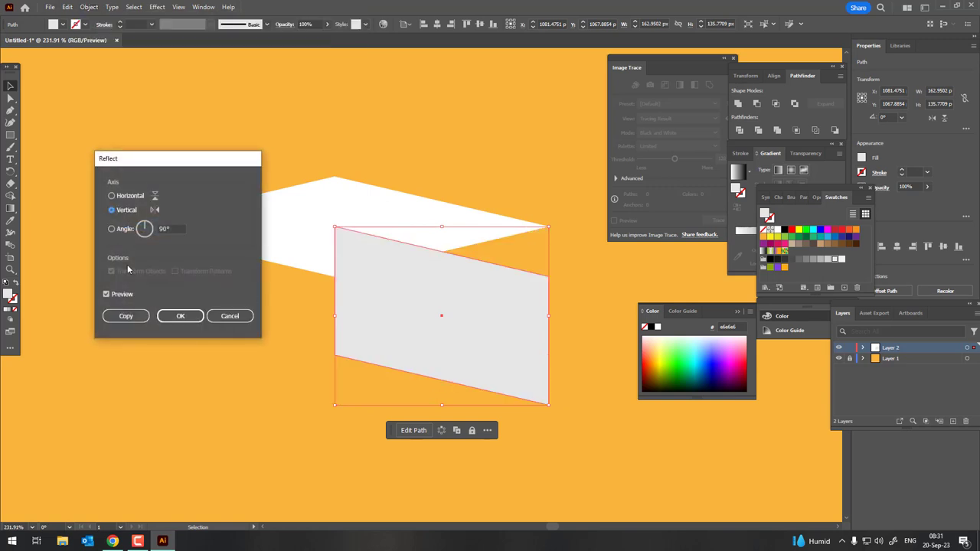
{"action": "left_click", "coordinate": [126, 316]}
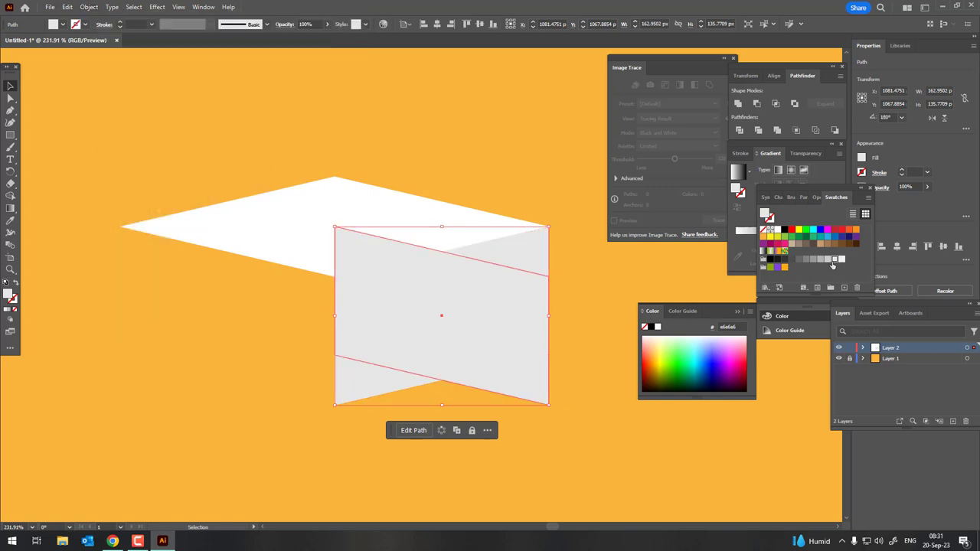
{"action": "left_click", "coordinate": [840, 261]}
{"action": "left_click_drag", "start_coordinate": [453, 329], "coordinate": [238, 328]}
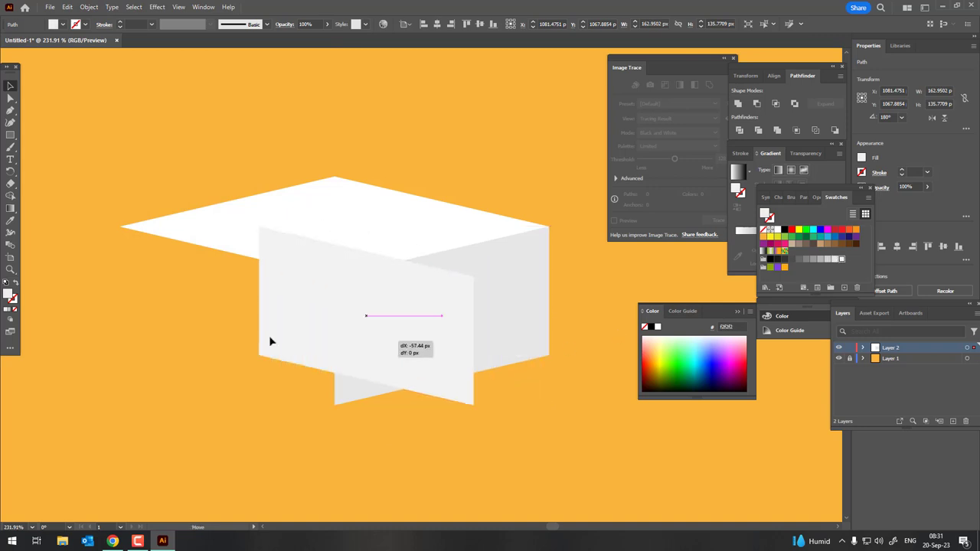
{"action": "left_click", "coordinate": [480, 433]}
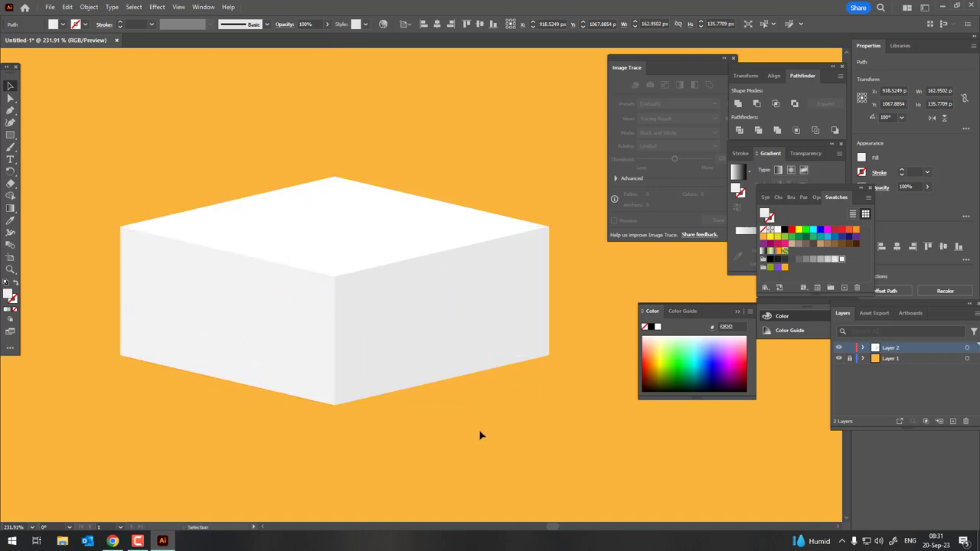
- Review the top and right face fills and zoom out to about 152%
{"action": "scroll", "coordinate": [436, 385], "scroll_direction": "down", "scroll_amount": 2}
{"action": "scroll", "coordinate": [470, 405], "scroll_direction": "up", "scroll_amount": 2}
{"action": "scroll", "coordinate": [456, 348], "scroll_direction": "up", "scroll_amount": 1}
{"action": "scroll", "coordinate": [457, 348], "scroll_direction": "up", "scroll_amount": 1}
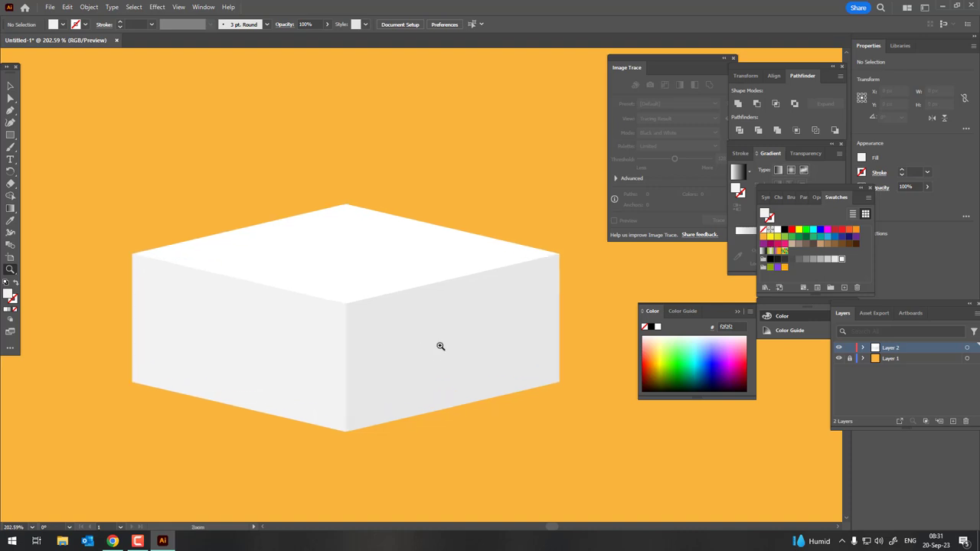
{"action": "scroll", "coordinate": [440, 345], "scroll_direction": "up", "scroll_amount": 1}
{"action": "left_click", "coordinate": [551, 378]}
{"action": "left_click_drag", "start_coordinate": [552, 378], "coordinate": [557, 407]}
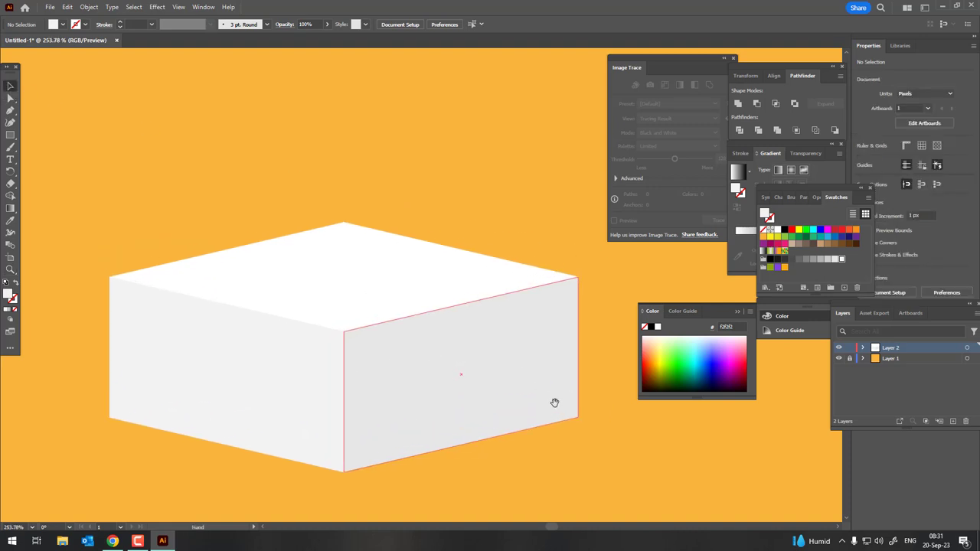
{"action": "left_click", "coordinate": [415, 282]}
{"action": "left_click", "coordinate": [608, 390]}
{"action": "scroll", "coordinate": [584, 392], "scroll_direction": "up", "scroll_amount": 1}
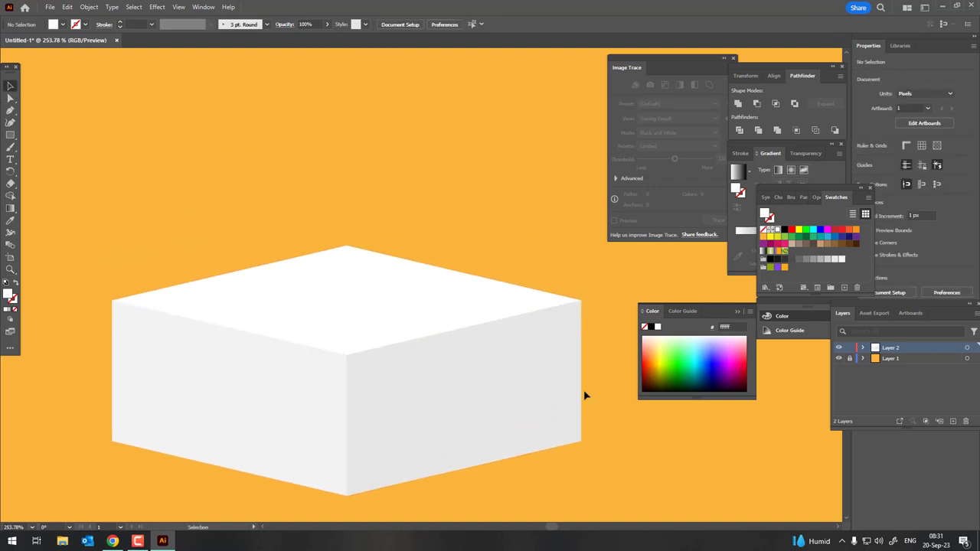
{"action": "left_click", "coordinate": [391, 268]}
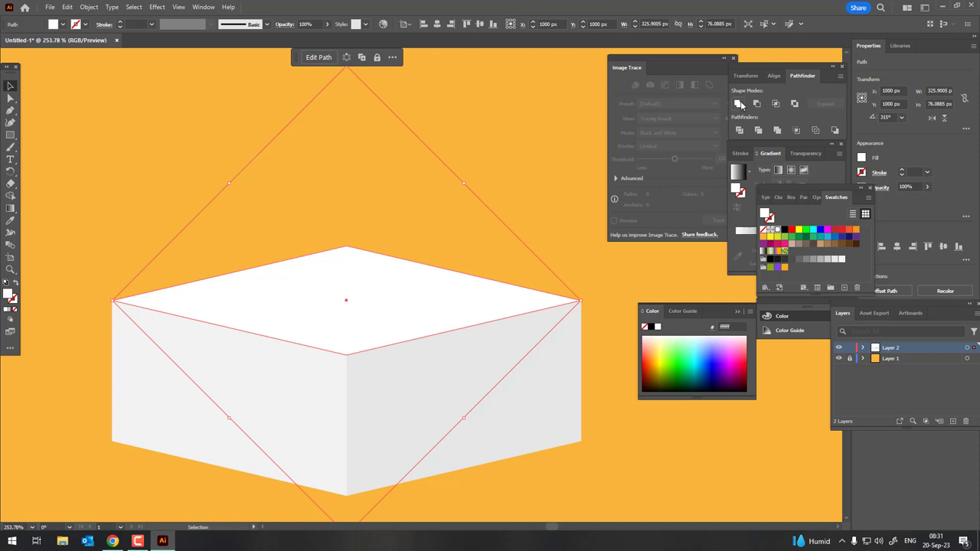
{"action": "left_click", "coordinate": [616, 272]}
{"action": "scroll", "coordinate": [608, 273], "scroll_direction": "down", "scroll_amount": 2}
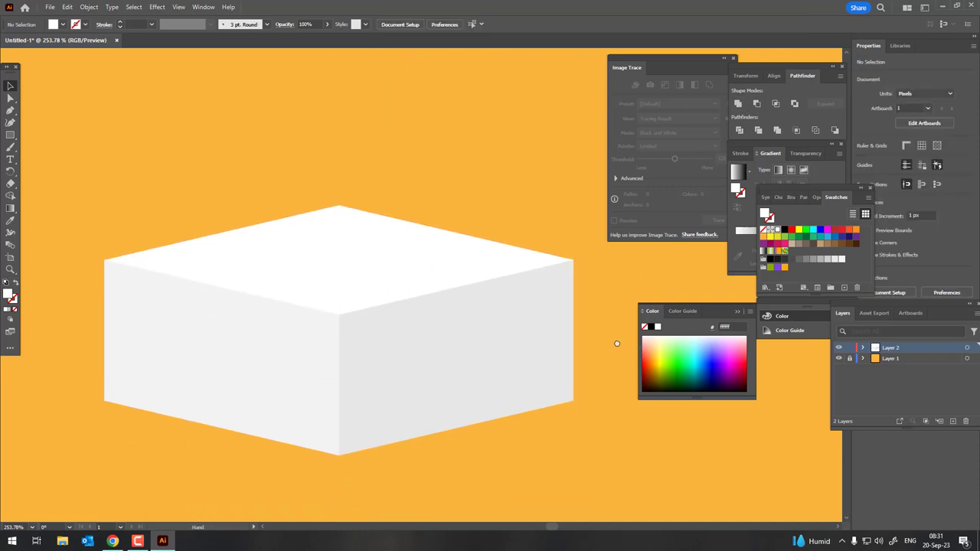
{"action": "left_click", "coordinate": [503, 386]}
{"action": "left_click", "coordinate": [608, 445]}
{"action": "scroll", "coordinate": [607, 429], "scroll_direction": "down", "scroll_amount": 1}
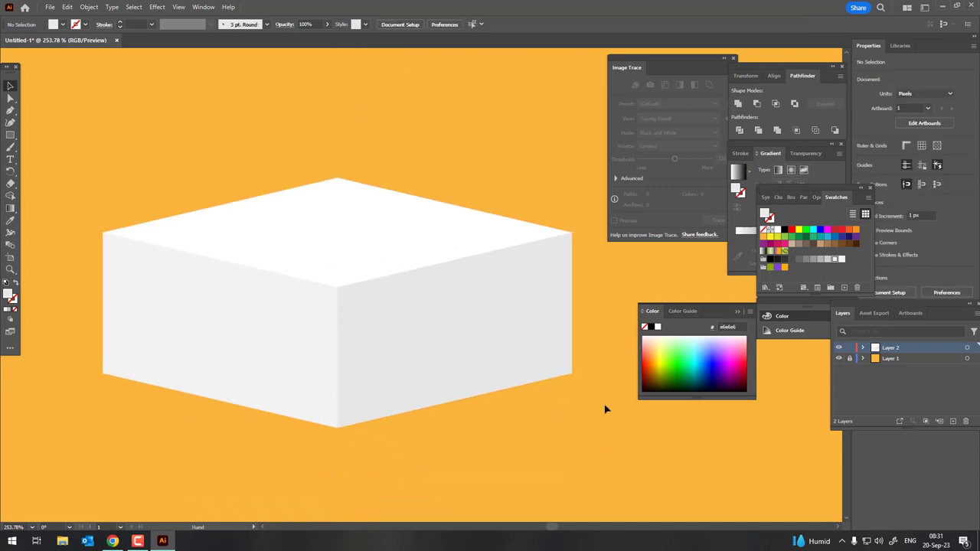
{"action": "scroll", "coordinate": [405, 306], "scroll_direction": "down", "scroll_amount": 2}
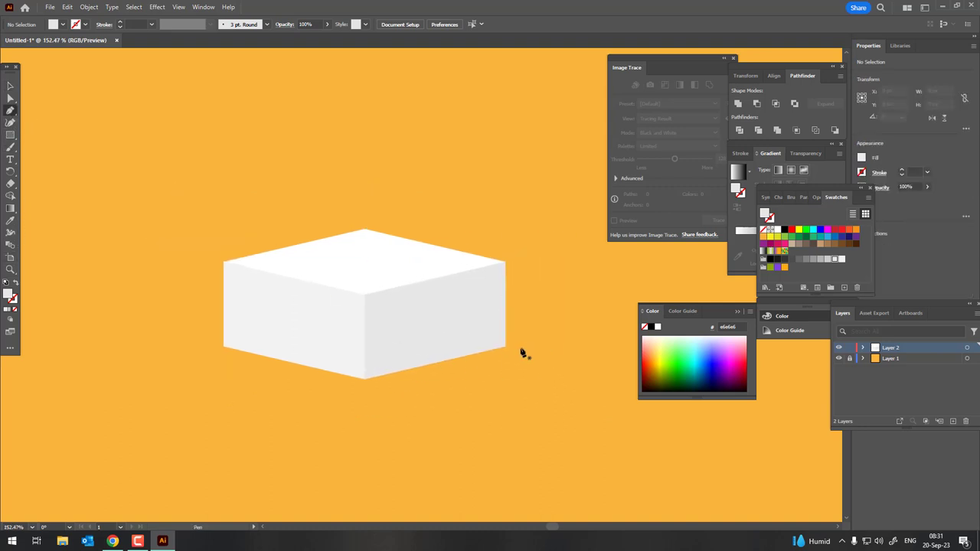
- Draw a shadow triangle with the Pen from the box's bottom corner across the lower right face
{"action": "left_click", "coordinate": [365, 378]}
{"action": "left_click", "coordinate": [565, 338]}
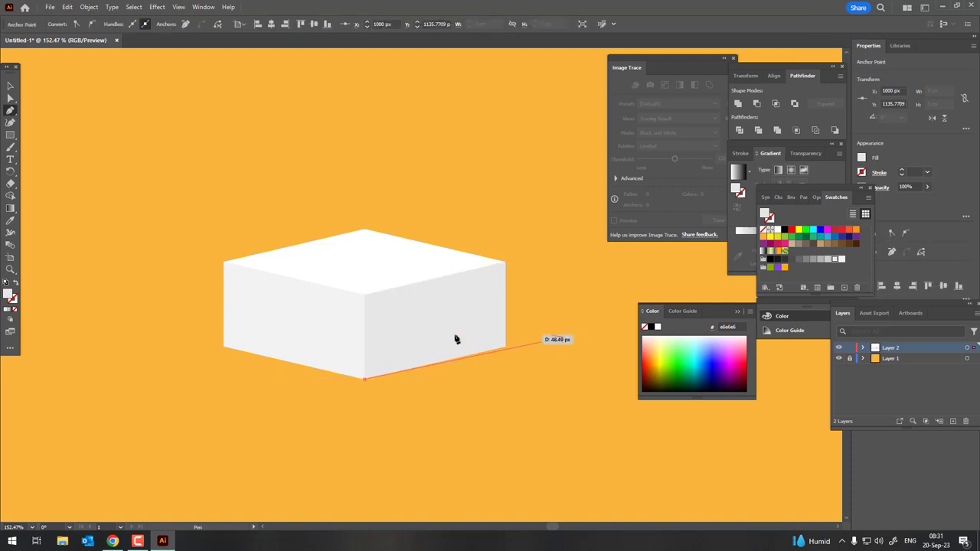
{"action": "left_click", "coordinate": [364, 337]}
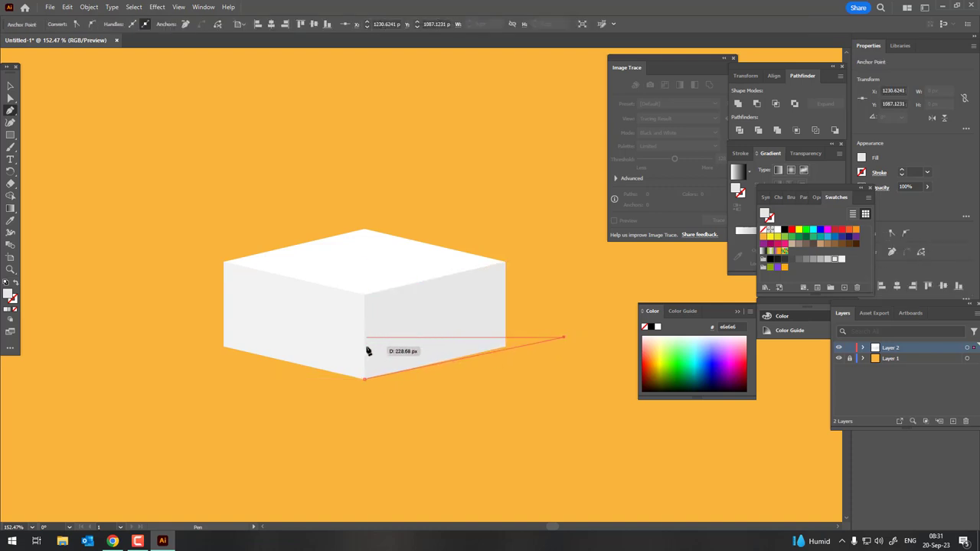
{"action": "left_click", "coordinate": [365, 379]}
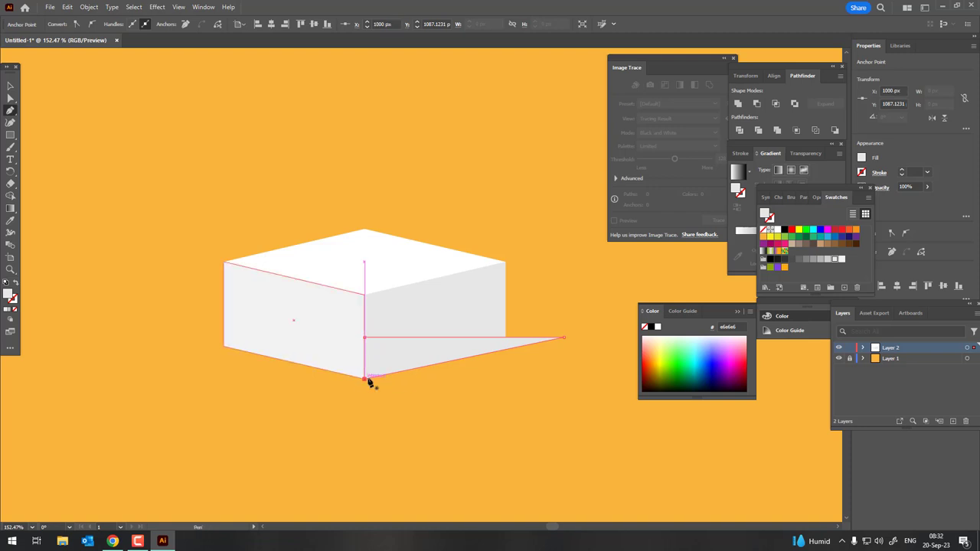
- Fill the triangle with a linear gradient from 10% black at the front corner to 0% opacity
{"action": "left_click", "coordinate": [10, 208]}
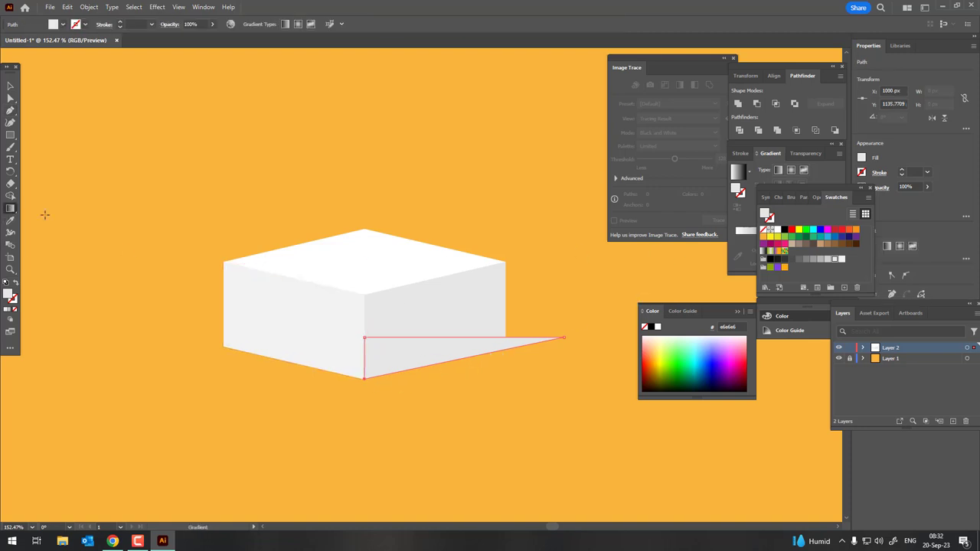
{"action": "left_click", "coordinate": [446, 353]}
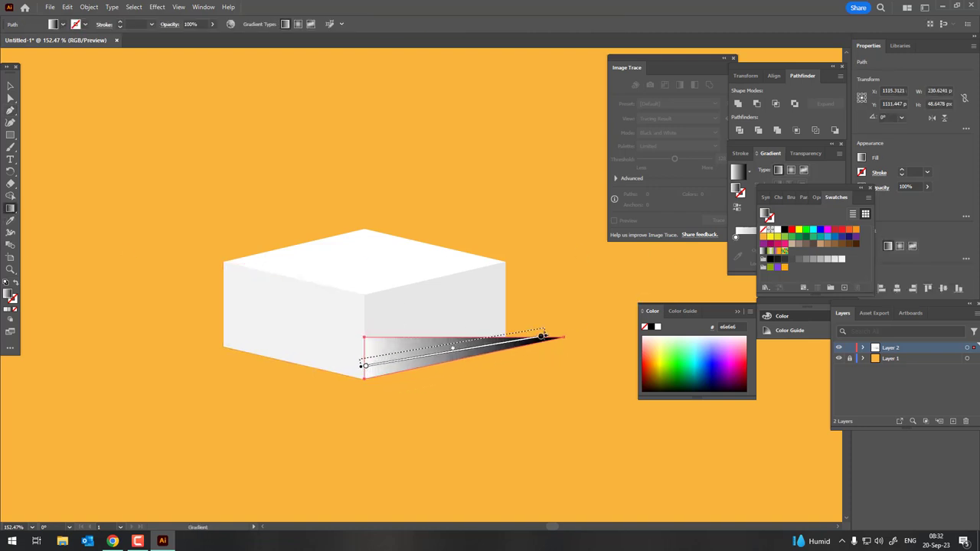
{"action": "left_click_drag", "start_coordinate": [556, 334], "coordinate": [327, 358]}
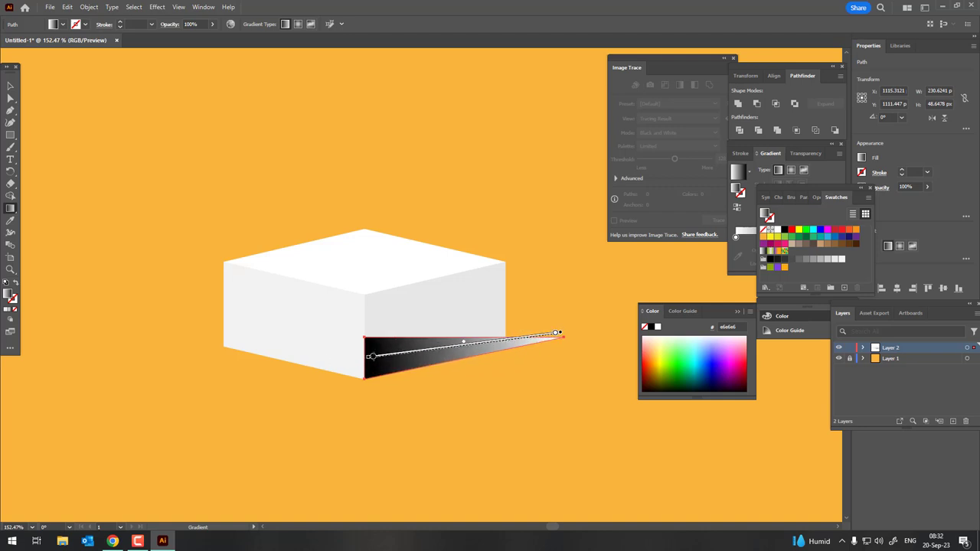
{"action": "double_click", "coordinate": [556, 336]}
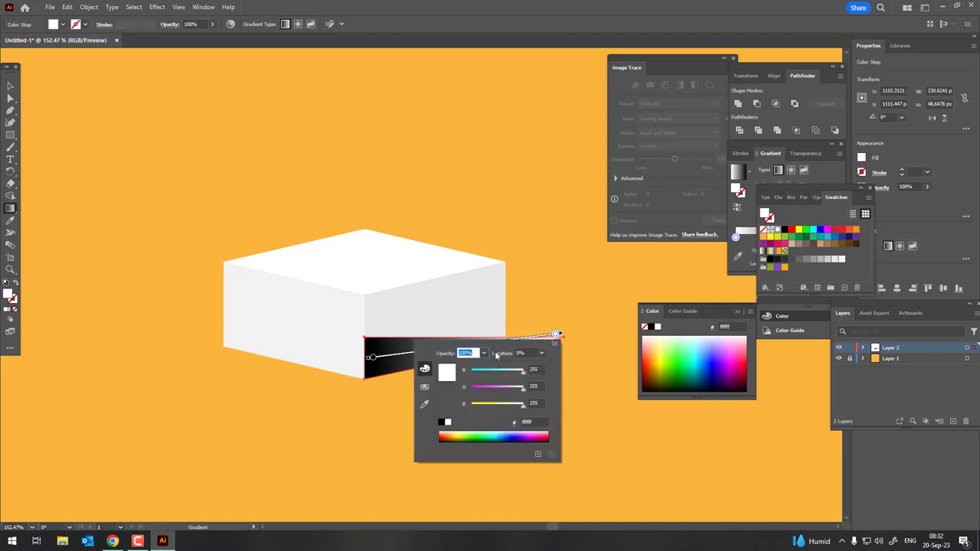
{"action": "left_click", "coordinate": [483, 354]}
{"action": "left_click", "coordinate": [493, 367]}
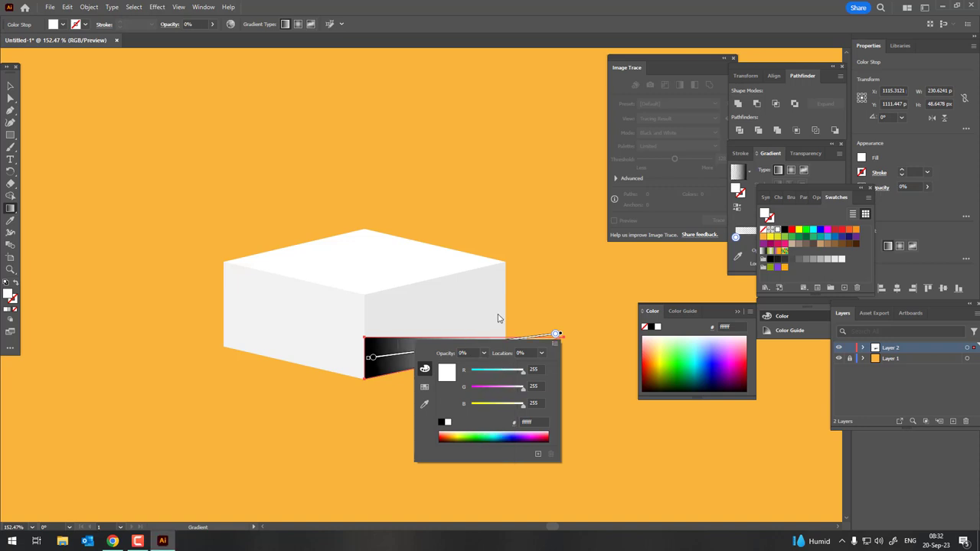
{"action": "key", "text": "Escape"}
{"action": "double_click", "coordinate": [371, 358]}
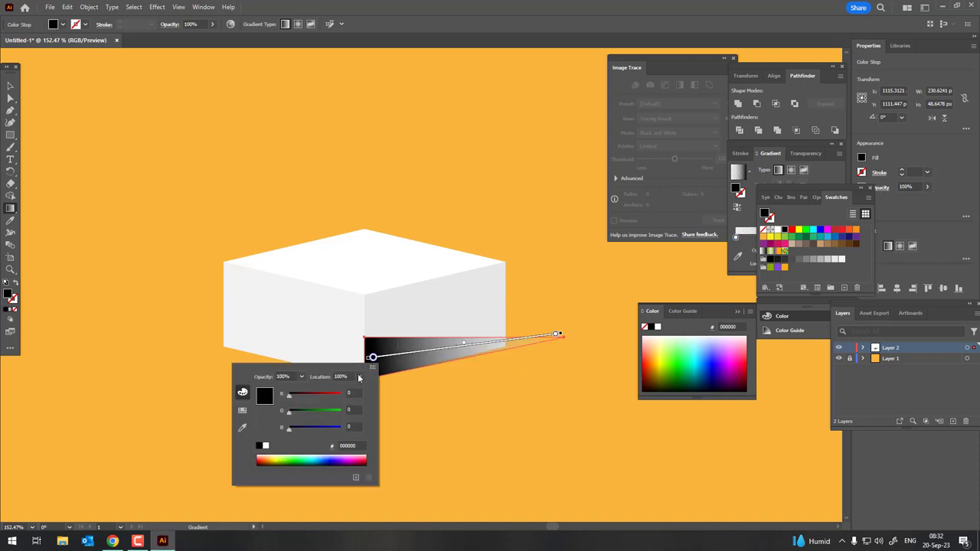
{"action": "left_click", "coordinate": [301, 377]}
{"action": "left_click", "coordinate": [314, 399]}
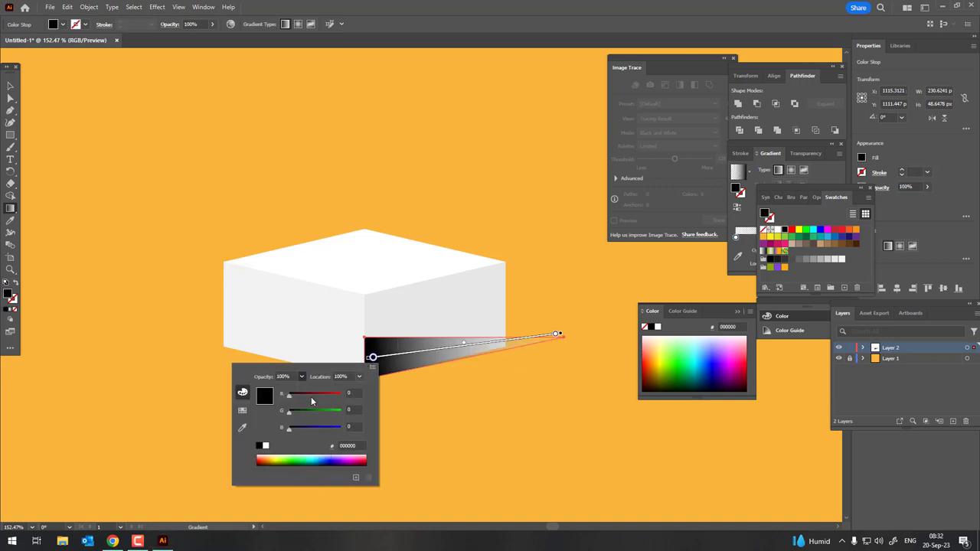
{"action": "key", "text": "Escape"}
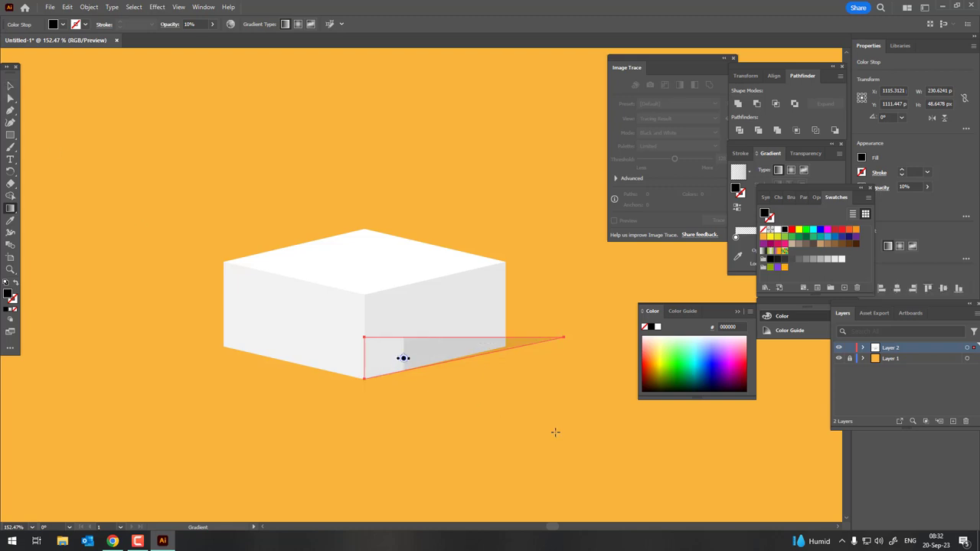
- Snap the triangle's far anchor onto the box's right corner
{"action": "key", "text": "z"}
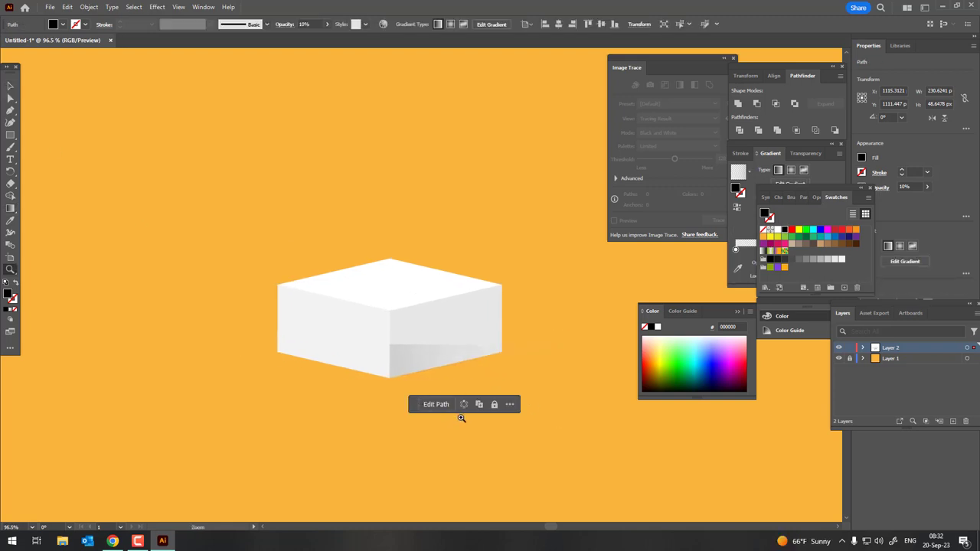
{"action": "left_click_drag", "start_coordinate": [459, 411], "coordinate": [553, 438]}
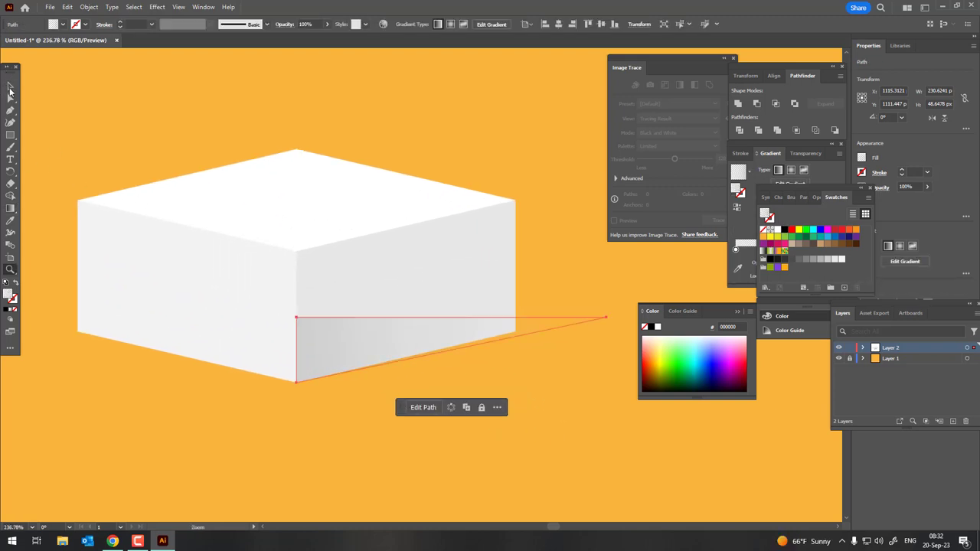
{"action": "left_click", "coordinate": [10, 96]}
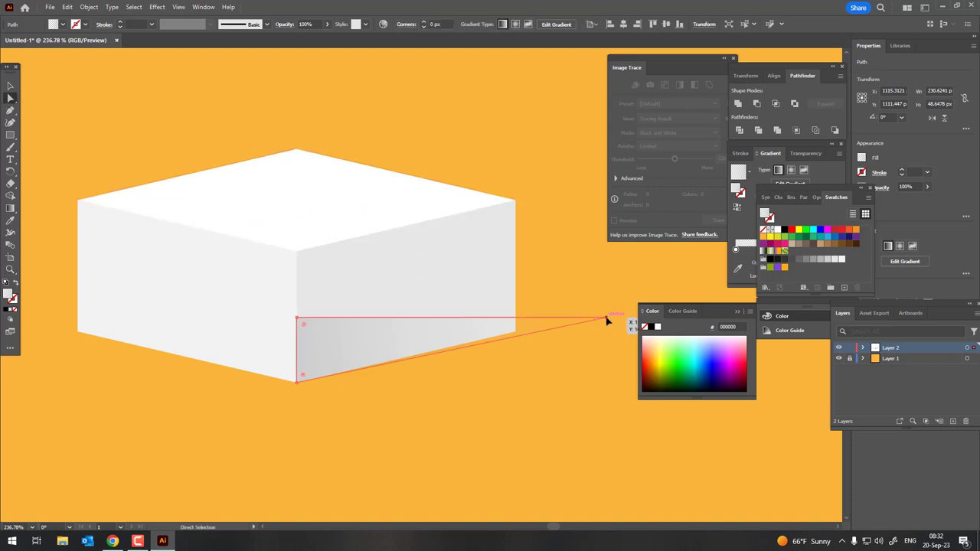
{"action": "mouse_move", "coordinate": [611, 324]}
{"action": "left_mouse_down"}
{"action": "mouse_move", "coordinate": [516, 335]}
{"action": "mouse_move", "coordinate": [482, 367]}
{"action": "left_mouse_up"}
{"action": "left_click", "coordinate": [546, 361]}
{"action": "key", "text": "z"}
{"action": "left_click_drag", "start_coordinate": [372, 295], "coordinate": [355, 340]}
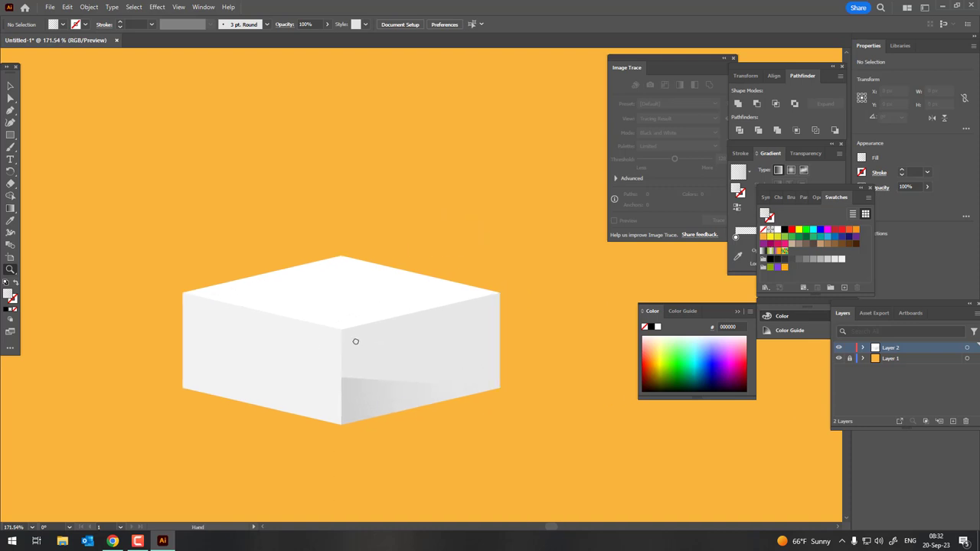
{"action": "left_click", "coordinate": [10, 90]}
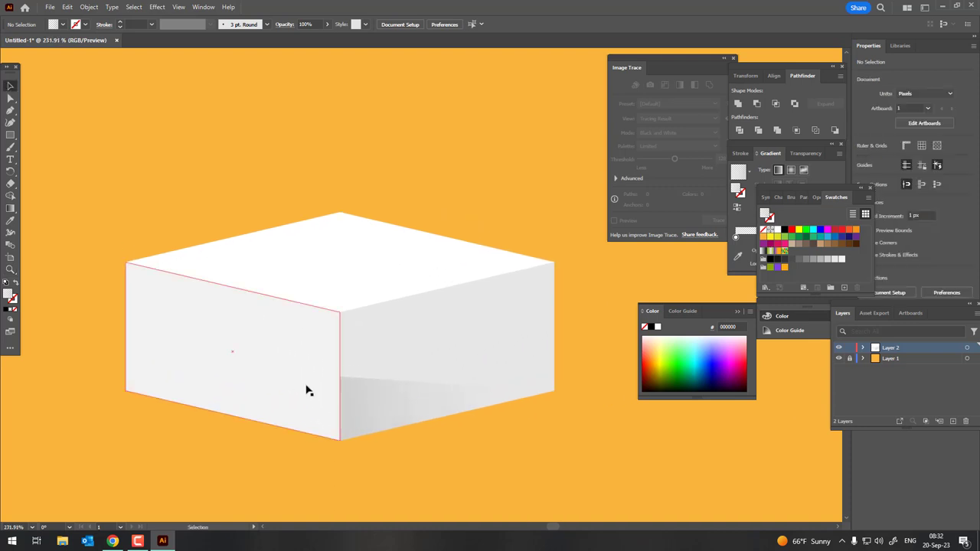
- Make a vertically reflected copy of the shadow triangle and move it onto the left face
{"action": "left_click", "coordinate": [390, 403]}
{"action": "left_click", "coordinate": [89, 7]}
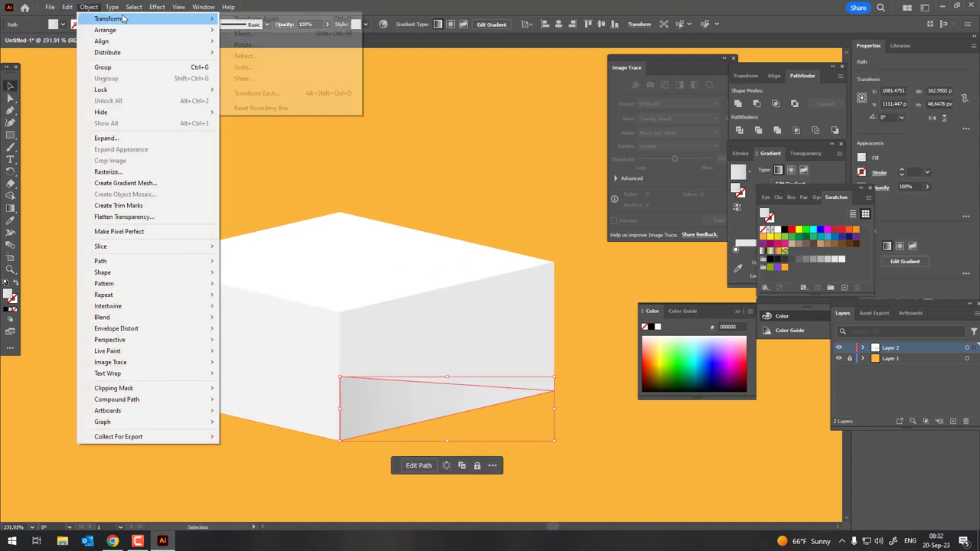
{"action": "left_click", "coordinate": [278, 56]}
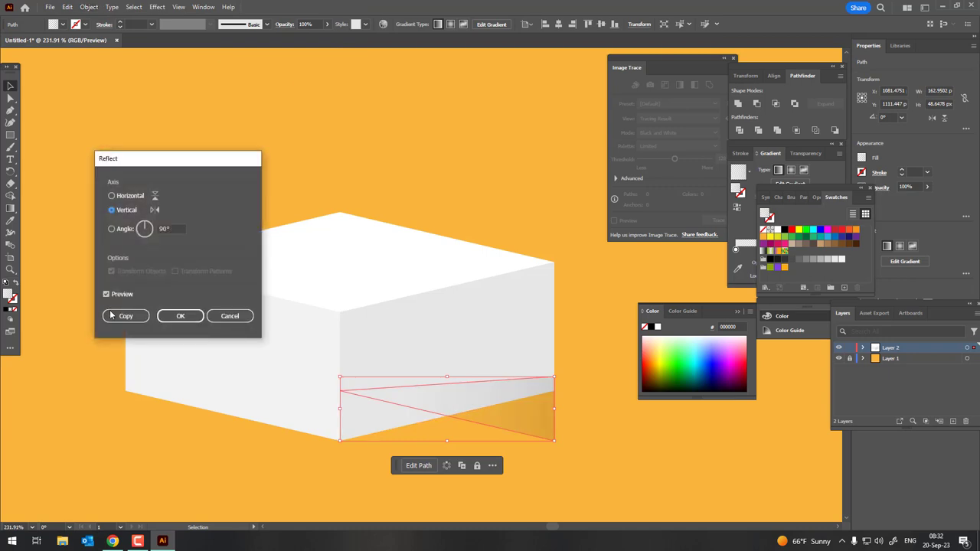
{"action": "left_click", "coordinate": [123, 316]}
{"action": "mouse_move", "coordinate": [441, 415]}
{"action": "left_mouse_down"}
{"action": "mouse_move", "coordinate": [311, 415]}
{"action": "mouse_move", "coordinate": [320, 418]}
{"action": "left_mouse_up"}
- Zoom in on the box's lower half and select the left-face shadow triangle
{"action": "key", "text": "ctrl+shift+a"}
{"action": "key", "text": "z"}
{"action": "left_click_drag", "start_coordinate": [579, 459], "coordinate": [548, 406]}
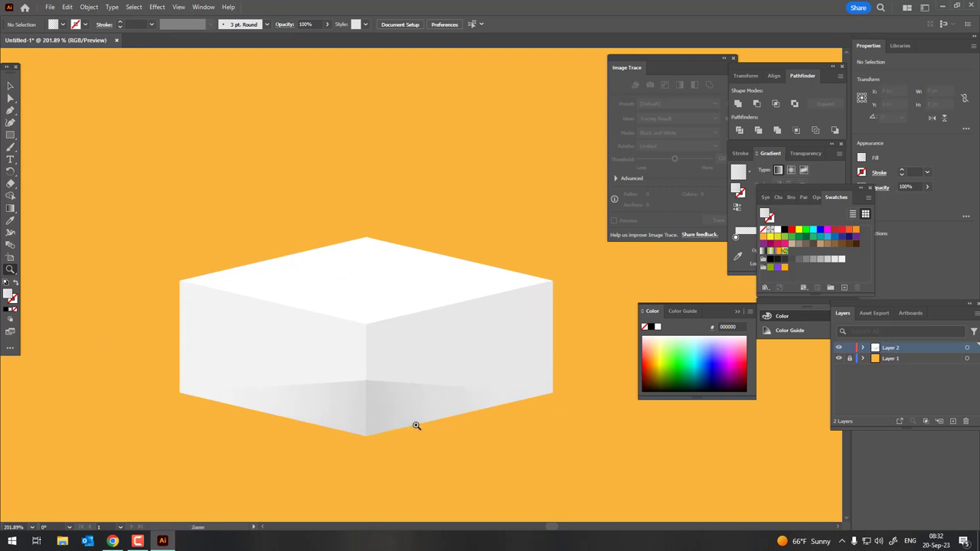
{"action": "left_click_drag", "start_coordinate": [416, 426], "coordinate": [137, 201]}
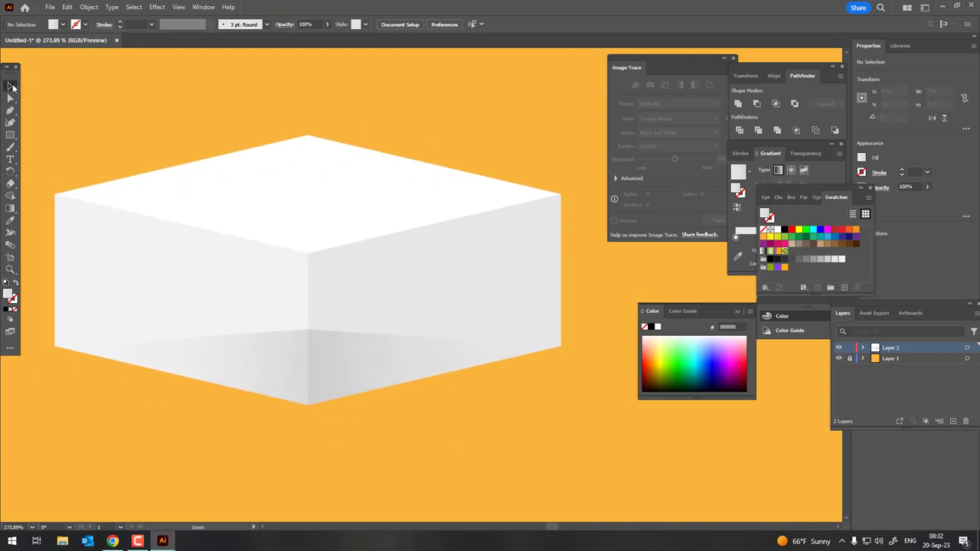
{"action": "left_click", "coordinate": [11, 86]}
{"action": "left_click", "coordinate": [258, 372]}
{"action": "left_click", "coordinate": [88, 7]}
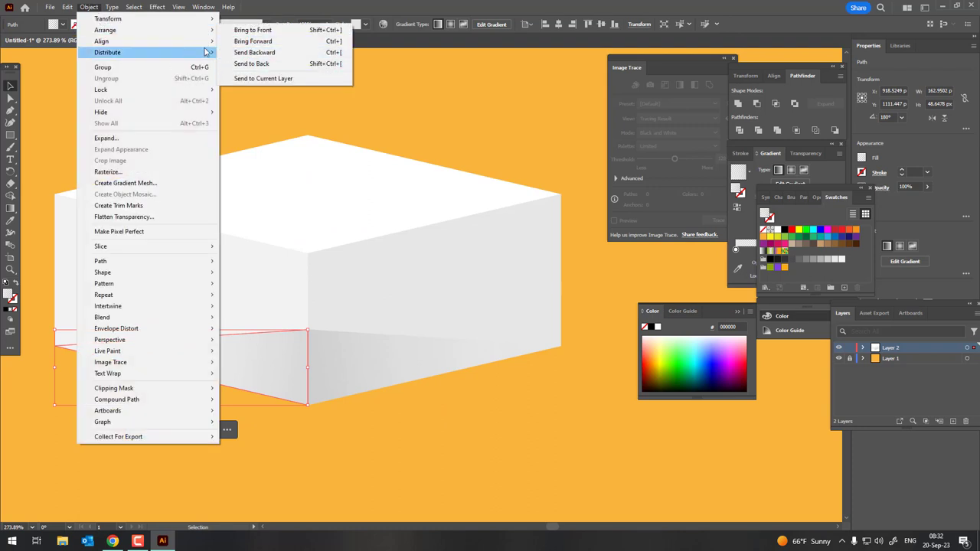
{"action": "mouse_move", "coordinate": [108, 18]}
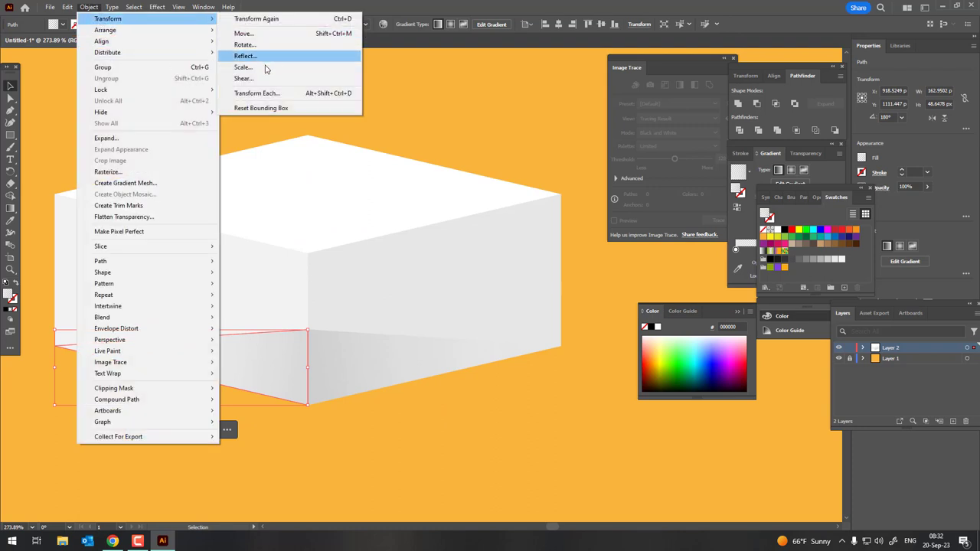
- Make a horizontally reflected copy of the left shadow triangle and move it upward
{"action": "left_click", "coordinate": [263, 59]}
{"action": "left_click", "coordinate": [121, 197]}
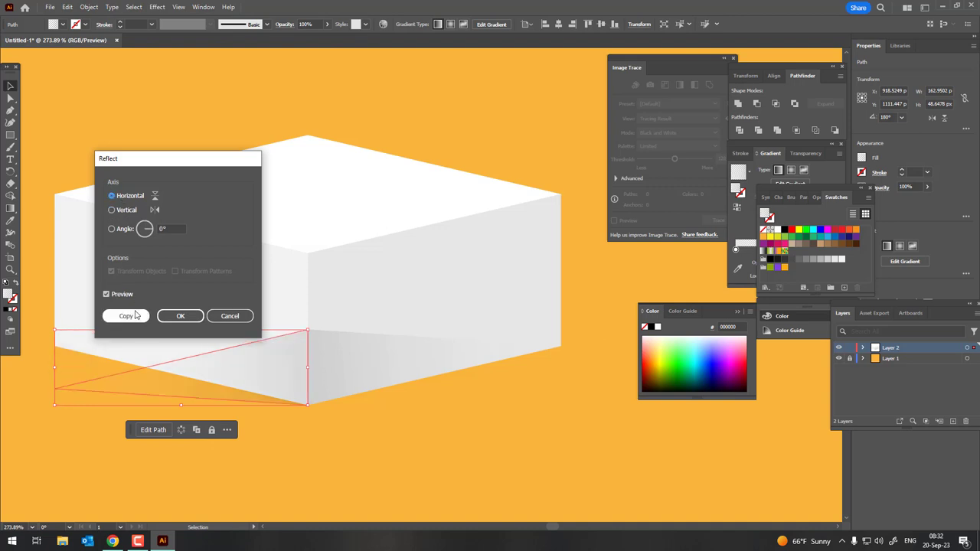
{"action": "left_click", "coordinate": [126, 315]}
{"action": "left_click_drag", "start_coordinate": [274, 383], "coordinate": [225, 251]}
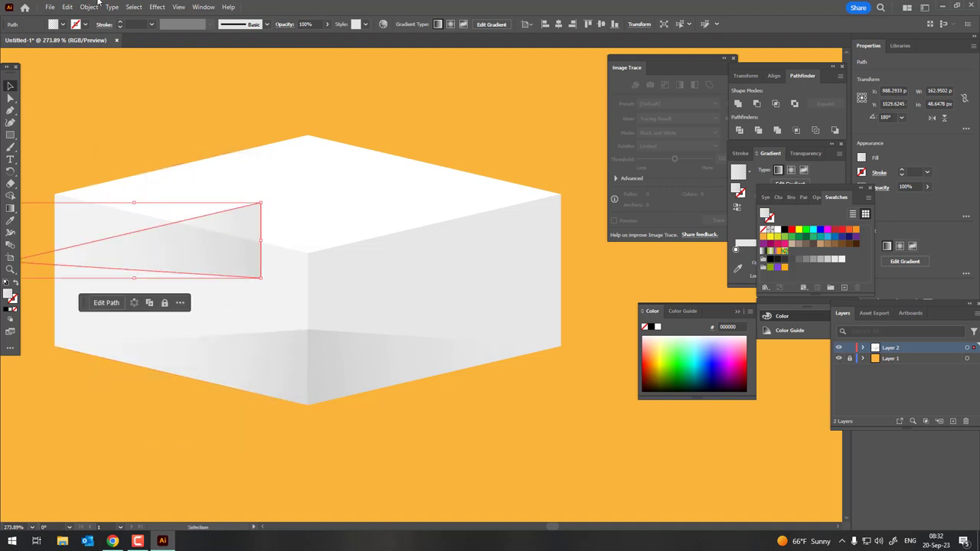
- Reflect the copy across the vertical axis and place it along the left face's top edge
{"action": "left_click", "coordinate": [89, 7]}
{"action": "left_click", "coordinate": [245, 55]}
{"action": "left_click", "coordinate": [122, 210]}
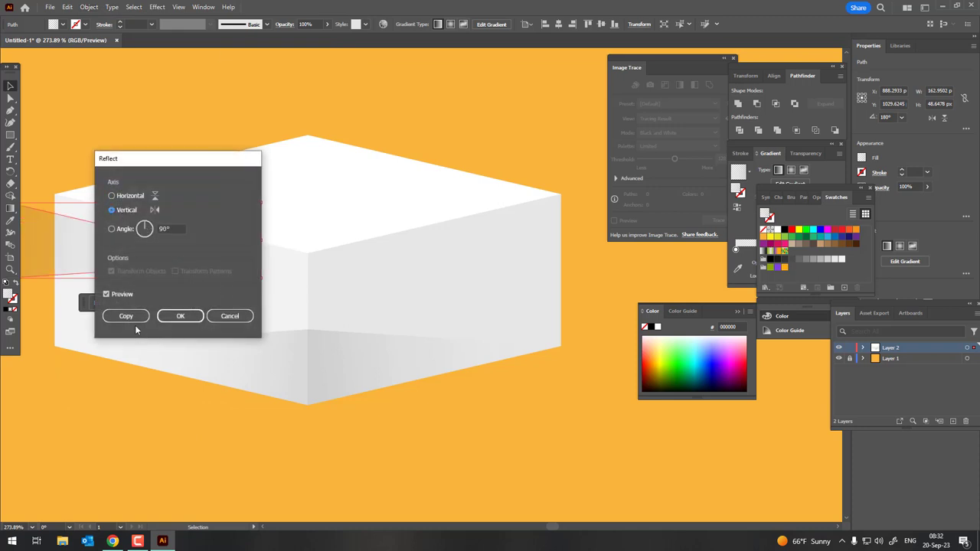
{"action": "left_click", "coordinate": [180, 315]}
{"action": "mouse_move", "coordinate": [27, 259]}
{"action": "left_mouse_down"}
{"action": "mouse_move", "coordinate": [239, 261]}
{"action": "mouse_move", "coordinate": [258, 227]}
{"action": "mouse_move", "coordinate": [87, 230]}
{"action": "mouse_move", "coordinate": [254, 284]}
{"action": "left_mouse_up"}
{"action": "key", "text": "z"}
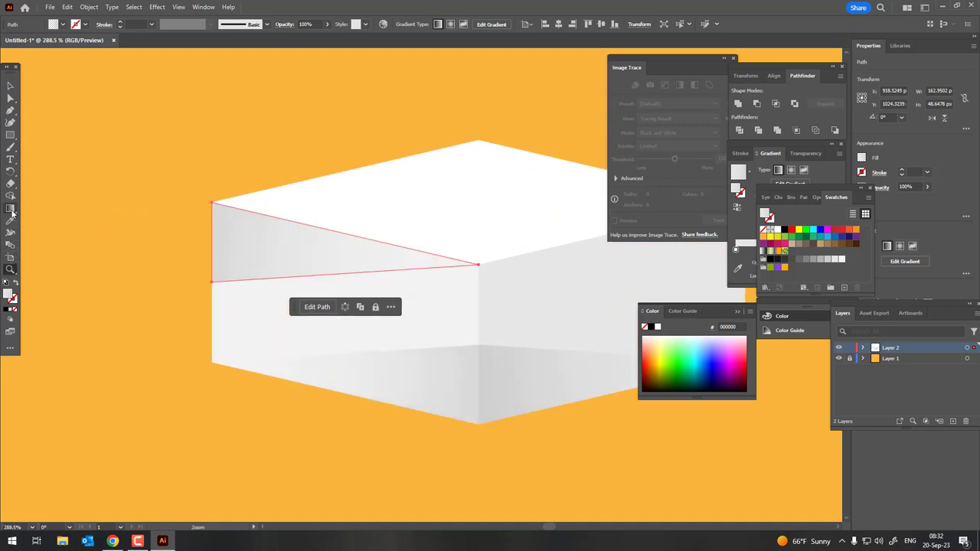
- Set the strip's left gradient stop colour to white
{"action": "left_click", "coordinate": [11, 209]}
{"action": "left_click", "coordinate": [221, 245]}
{"action": "double_click", "coordinate": [221, 244]}
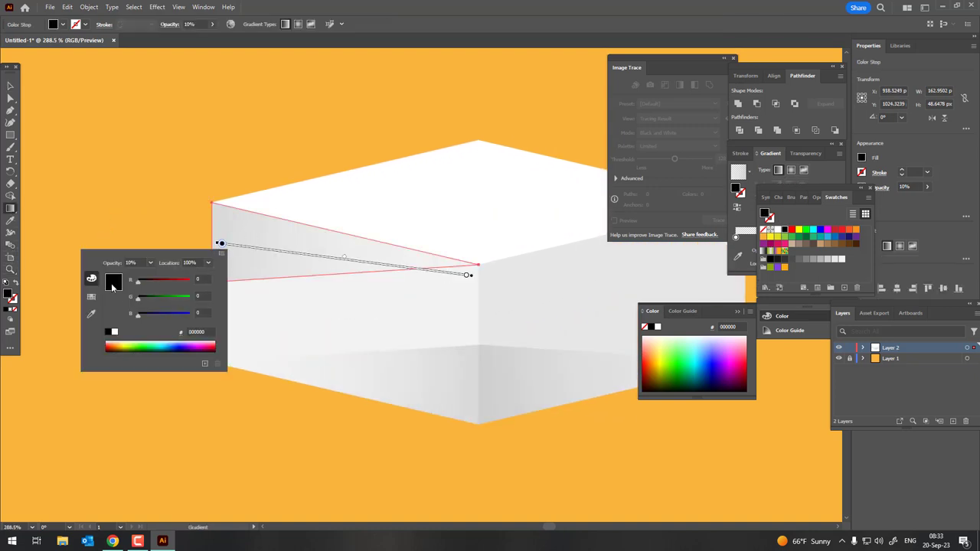
{"action": "left_click", "coordinate": [90, 297]}
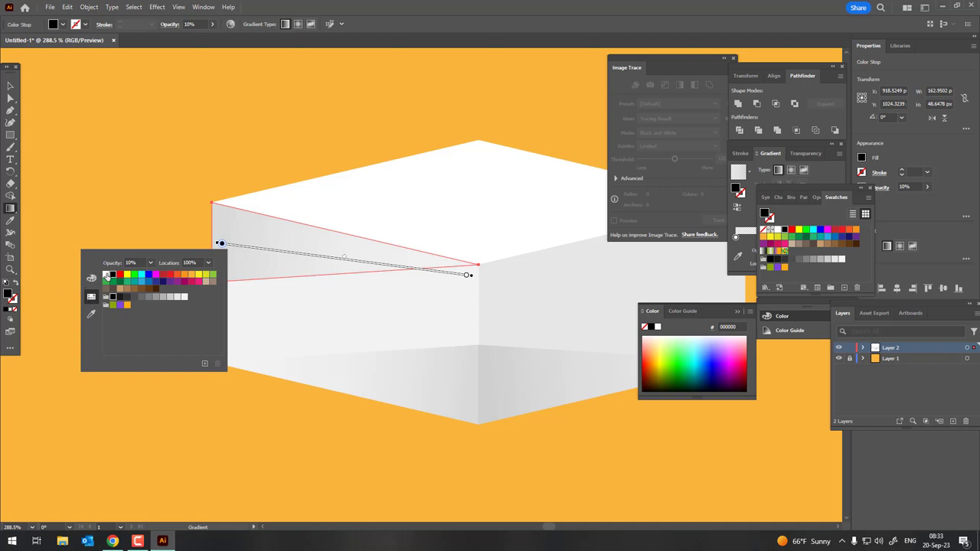
{"action": "left_click", "coordinate": [106, 274]}
{"action": "key", "text": "Escape"}
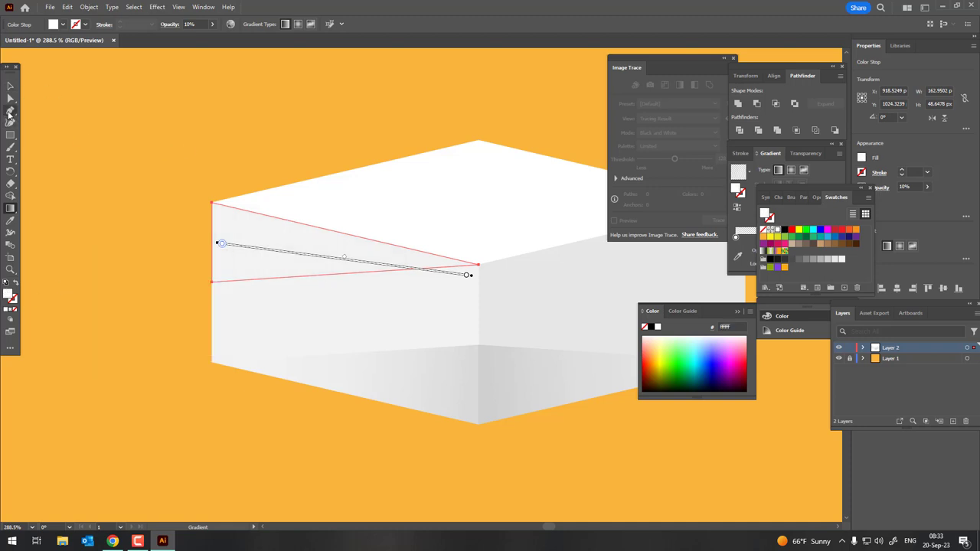
- Reselect the strip and set that gradient stop's opacity to 60%
{"action": "key", "text": "v"}
{"action": "left_click", "coordinate": [53, 114]}
{"action": "key", "text": "z"}
{"action": "left_click", "coordinate": [136, 149], "text": "alt"}
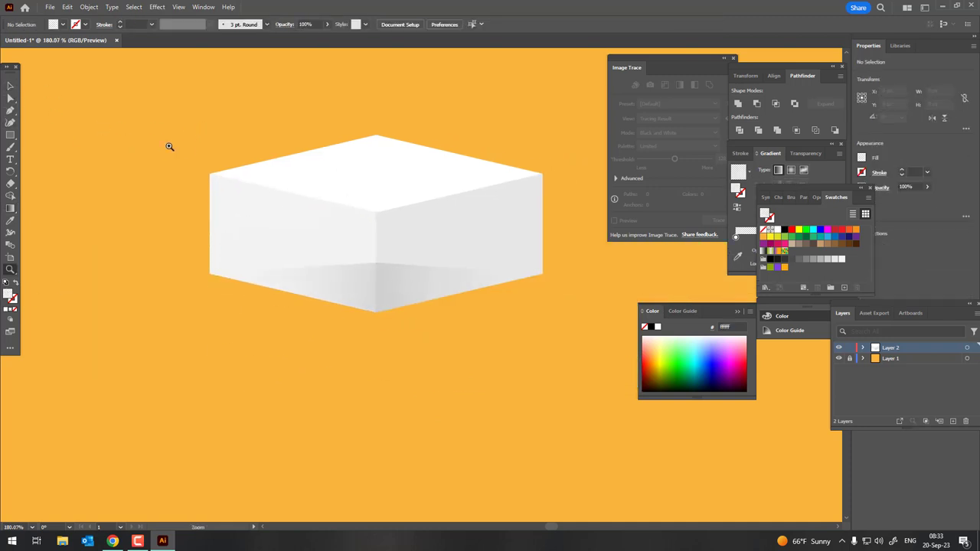
{"action": "left_click", "coordinate": [225, 203]}
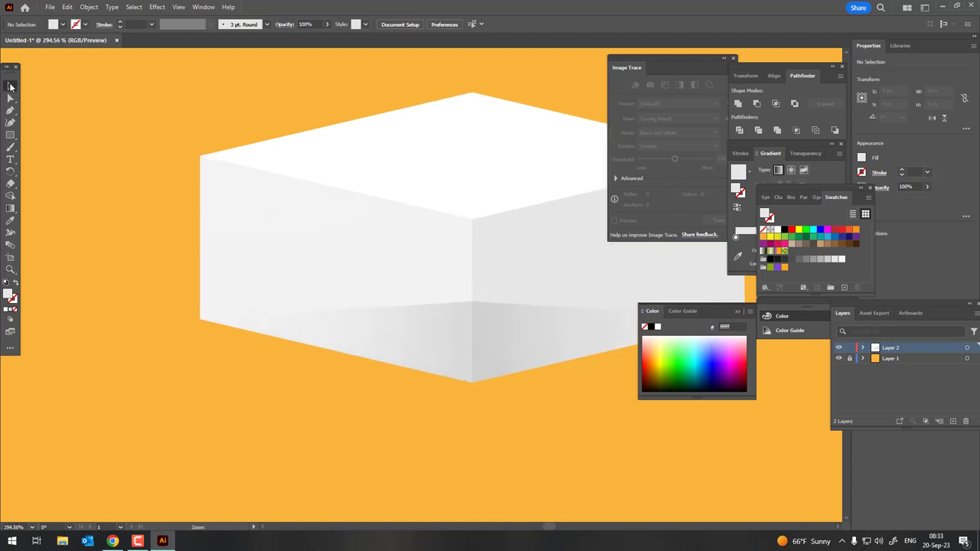
{"action": "left_click", "coordinate": [234, 192]}
{"action": "left_click", "coordinate": [10, 208]}
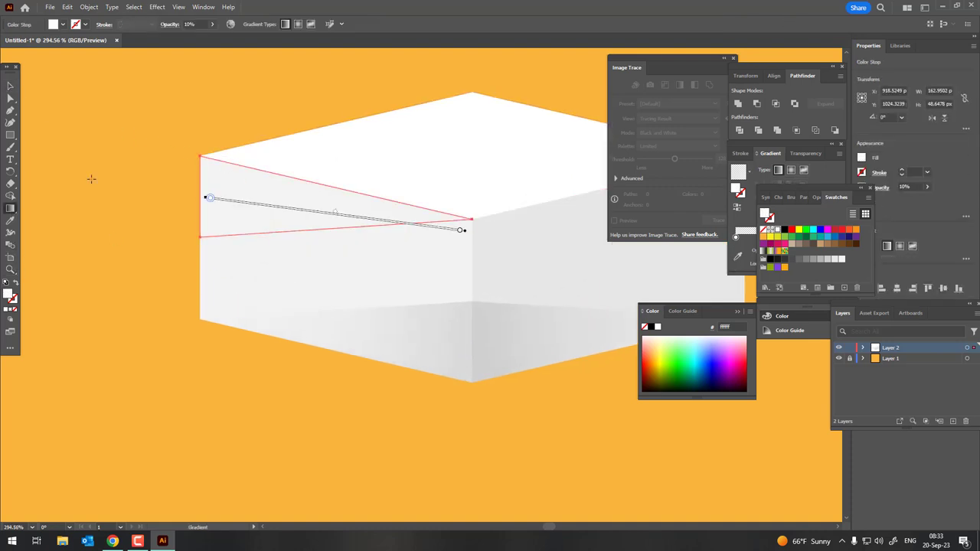
{"action": "double_click", "coordinate": [210, 199]}
{"action": "left_click", "coordinate": [138, 217]}
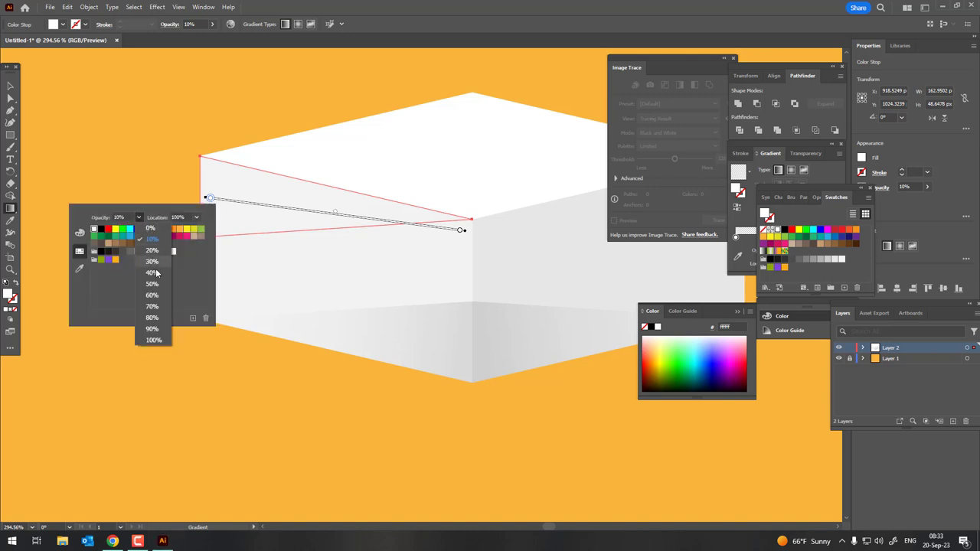
{"action": "left_click", "coordinate": [152, 296]}
- Angle the strip's gradient so it fades down across the left face
{"action": "key", "text": "Escape"}
{"action": "key", "text": "z"}
{"action": "mouse_move", "coordinate": [304, 168]}
{"action": "left_mouse_down"}
{"action": "mouse_move", "coordinate": [155, 255]}
{"action": "mouse_move", "coordinate": [282, 264]}
{"action": "mouse_move", "coordinate": [3, 275]}
{"action": "left_mouse_up"}
{"action": "left_click", "coordinate": [10, 208]}
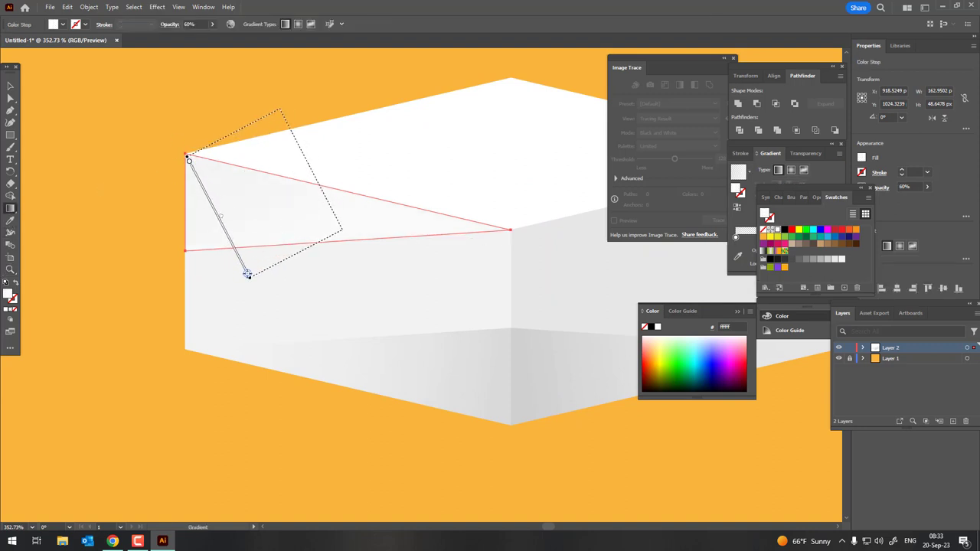
{"action": "key", "text": "z"}
{"action": "mouse_move", "coordinate": [248, 274]}
{"action": "left_mouse_down"}
{"action": "mouse_move", "coordinate": [140, 222]}
{"action": "mouse_move", "coordinate": [177, 222]}
{"action": "mouse_move", "coordinate": [81, 252]}
{"action": "mouse_move", "coordinate": [43, 290]}
{"action": "left_mouse_up"}
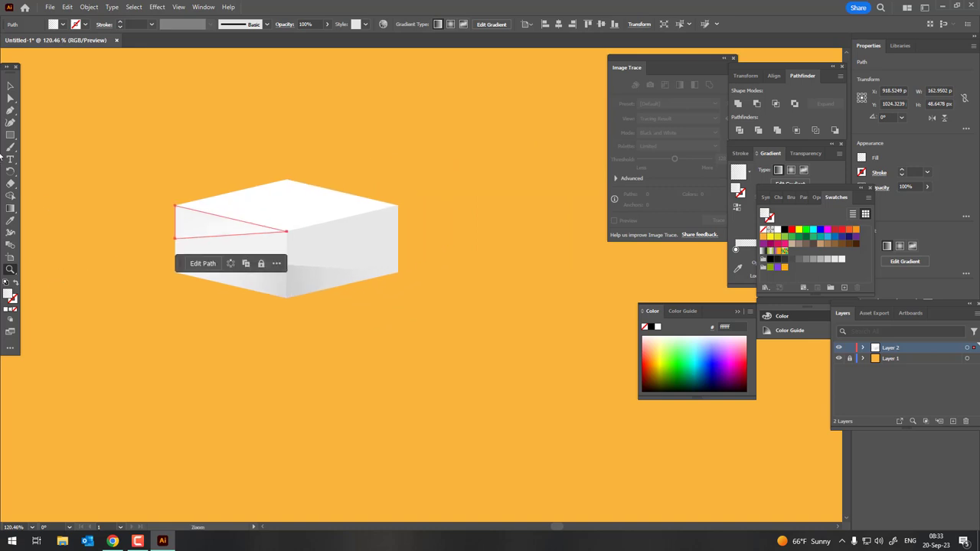
{"action": "left_click", "coordinate": [431, 373]}
{"action": "mouse_move", "coordinate": [431, 372]}
{"action": "left_mouse_down"}
{"action": "mouse_move", "coordinate": [477, 390]}
{"action": "mouse_move", "coordinate": [403, 367]}
{"action": "mouse_move", "coordinate": [439, 380]}
{"action": "left_mouse_up"}
{"action": "scroll", "coordinate": [439, 381], "scroll_direction": "down", "scroll_amount": 1}
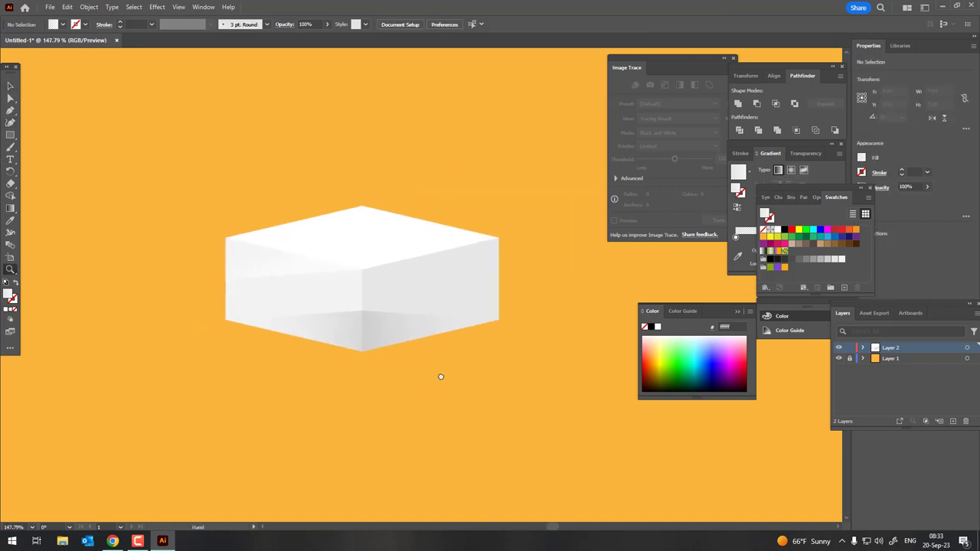
{"action": "left_click", "coordinate": [8, 86]}
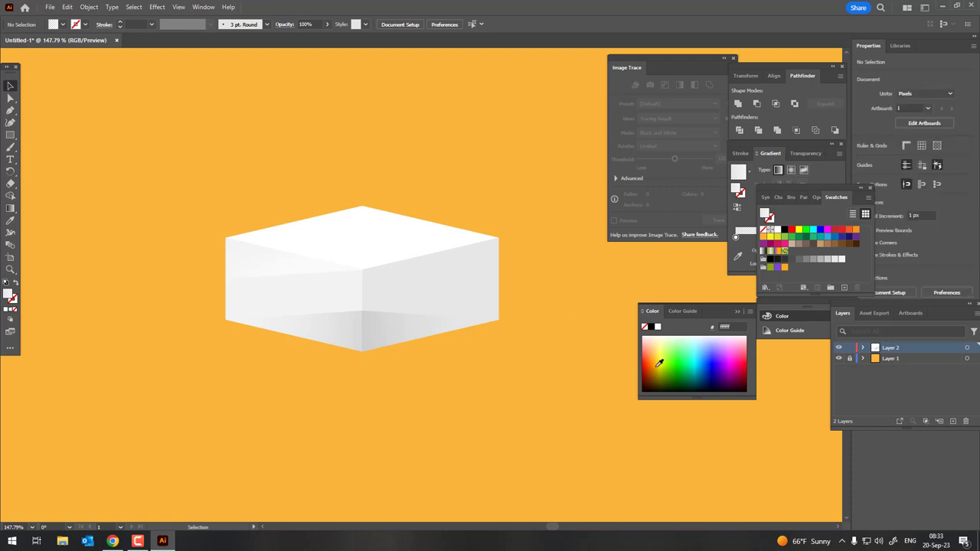
{"action": "scroll", "coordinate": [485, 386], "scroll_direction": "up", "scroll_amount": 4}
{"action": "scroll", "coordinate": [485, 387], "scroll_direction": "right", "scroll_amount": 4}
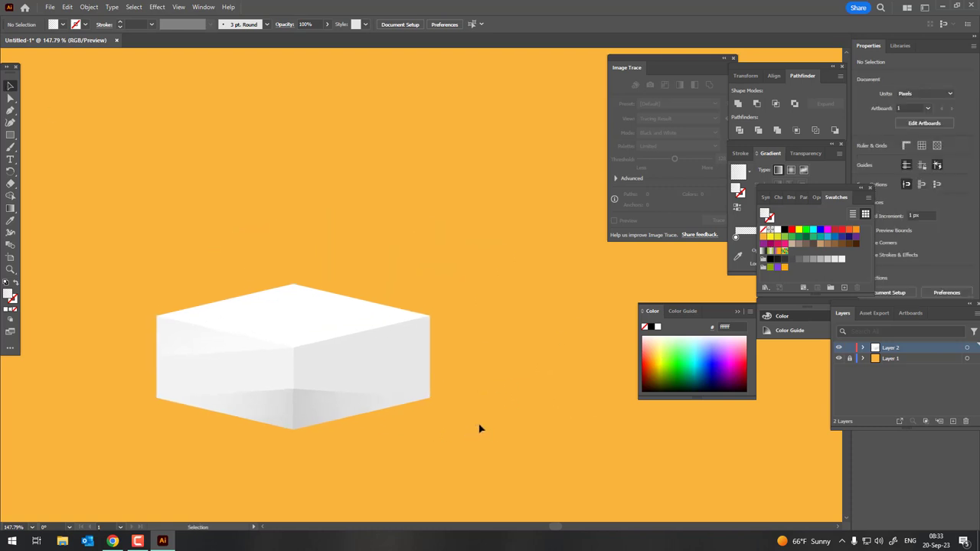
{"action": "scroll", "coordinate": [376, 388], "scroll_direction": "up", "scroll_amount": 1}
{"action": "scroll", "coordinate": [383, 313], "scroll_direction": "up", "scroll_amount": 3}
{"action": "scroll", "coordinate": [490, 361], "scroll_direction": "up", "scroll_amount": 2}
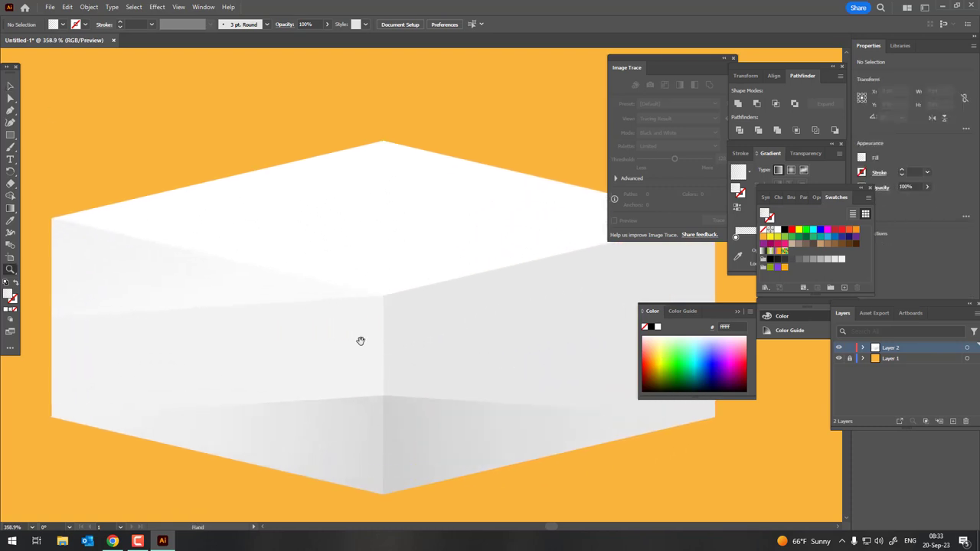
{"action": "left_click_drag", "start_coordinate": [360, 341], "coordinate": [351, 355]}
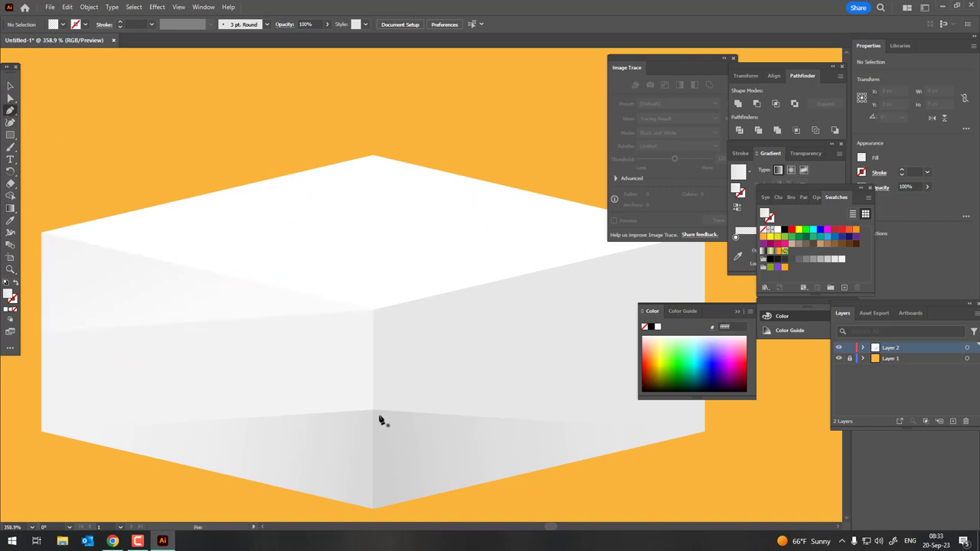
- Draw a thin Y-shaped highlight with the Pen from the bottom corner up to the top edges
{"action": "left_click_drag", "start_coordinate": [380, 391], "coordinate": [380, 356]}
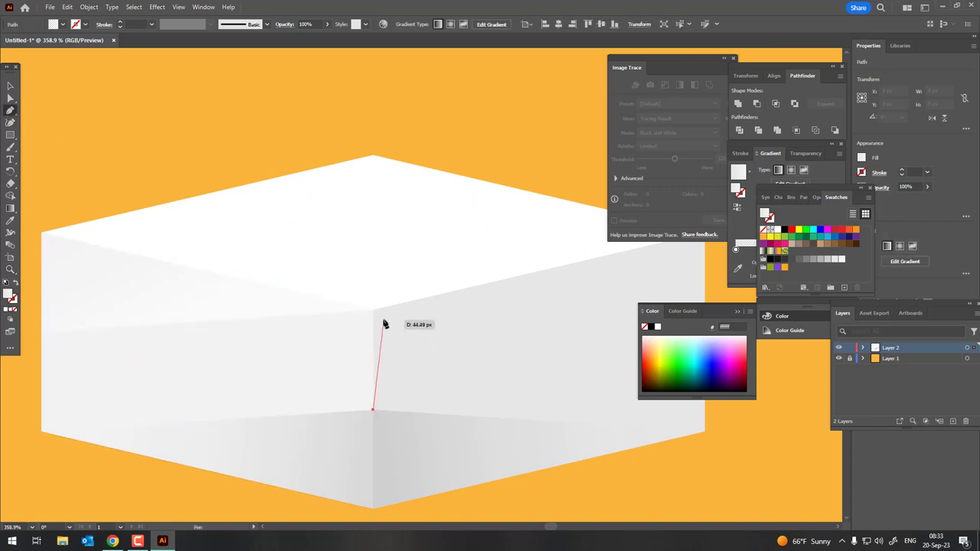
{"action": "left_click_drag", "start_coordinate": [508, 272], "coordinate": [519, 278]}
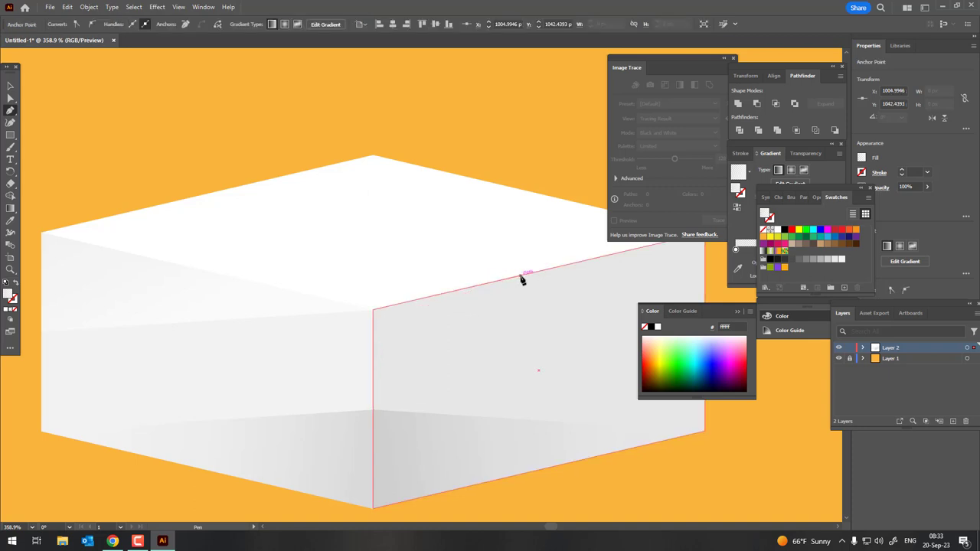
{"action": "left_click", "coordinate": [520, 276]}
{"action": "left_click", "coordinate": [371, 303]}
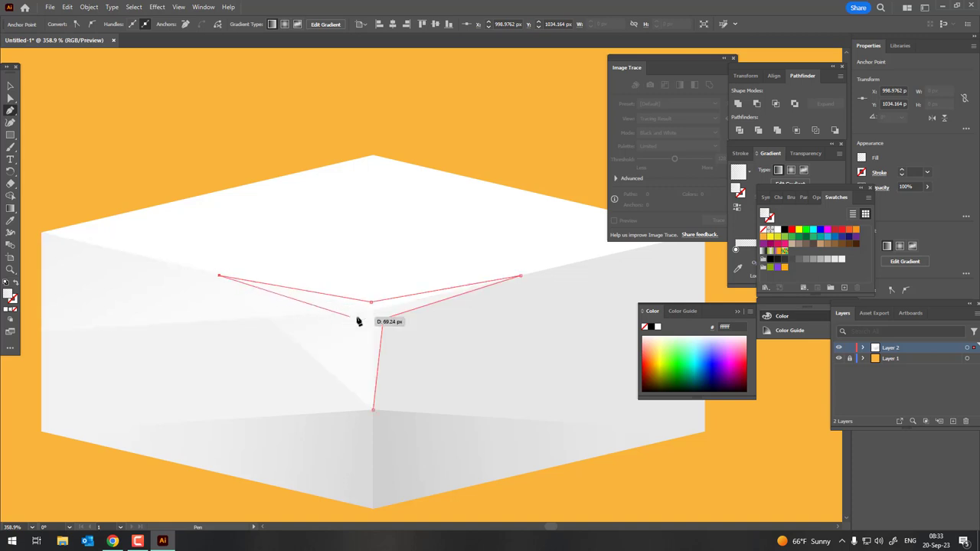
{"action": "left_click", "coordinate": [373, 414]}
- Move one anchor to narrow the highlight near the top corner
{"action": "key", "text": "z"}
{"action": "left_click_drag", "start_coordinate": [313, 269], "coordinate": [592, 334]}
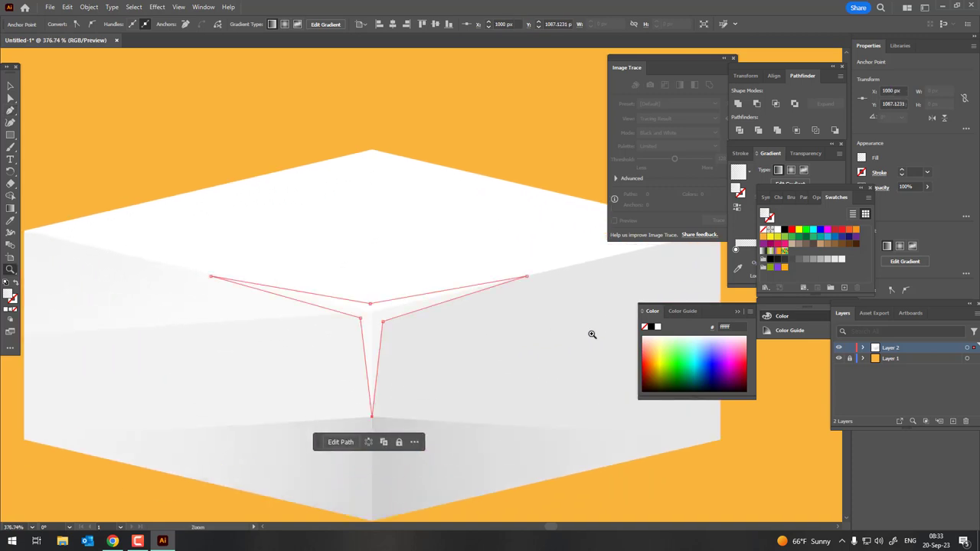
{"action": "left_click_drag", "start_coordinate": [298, 253], "coordinate": [402, 273]}
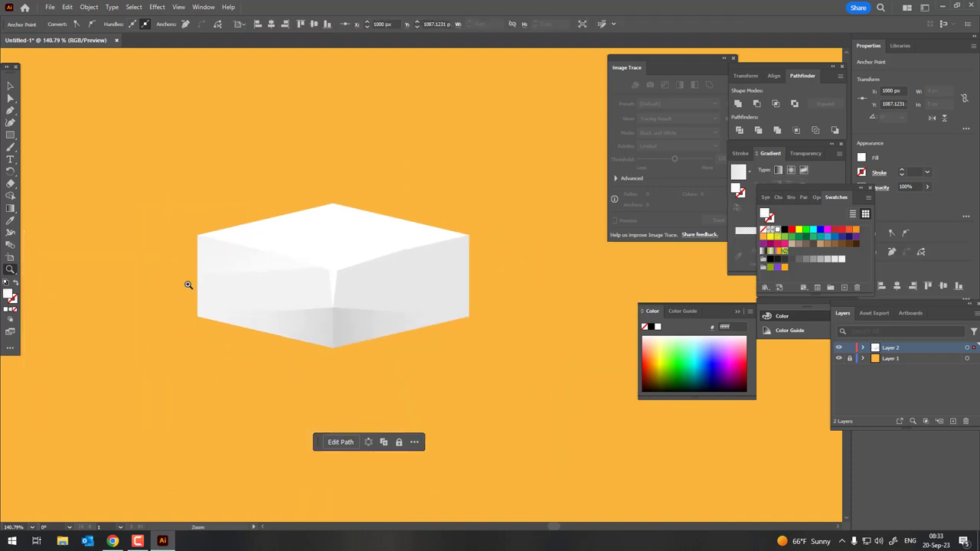
{"action": "mouse_move", "coordinate": [460, 309]}
{"action": "left_mouse_down"}
{"action": "mouse_move", "coordinate": [244, 276]}
{"action": "mouse_move", "coordinate": [129, 193]}
{"action": "left_mouse_up"}
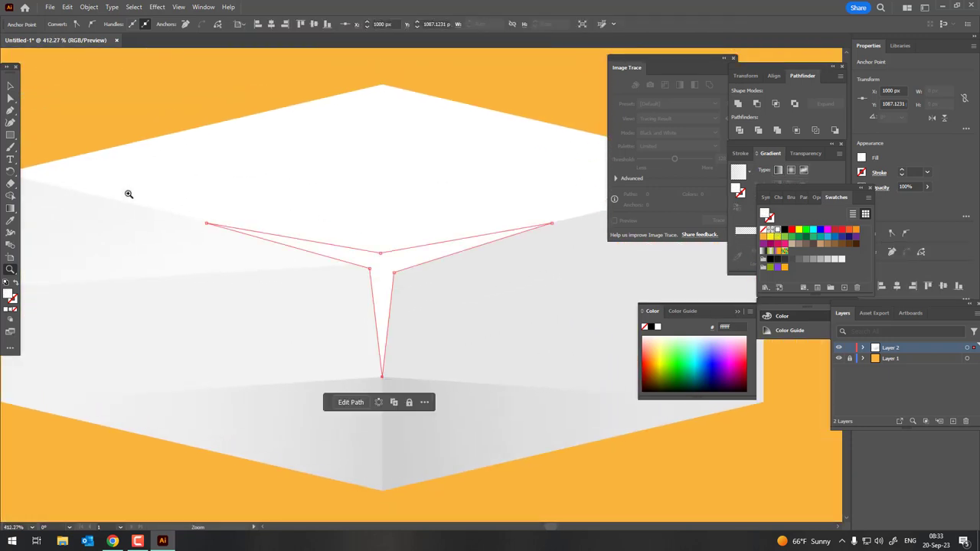
{"action": "left_click", "coordinate": [10, 98]}
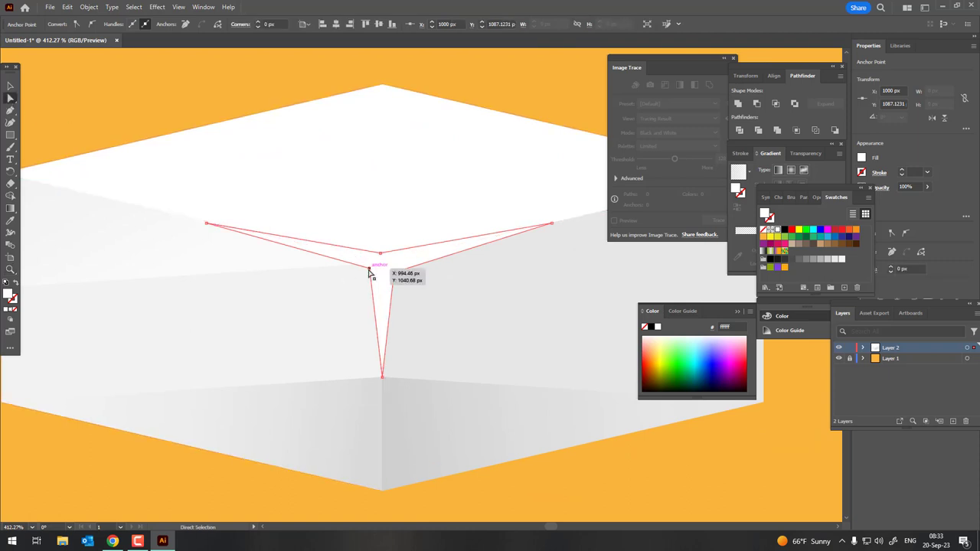
{"action": "left_click_drag", "start_coordinate": [369, 273], "coordinate": [370, 276]}
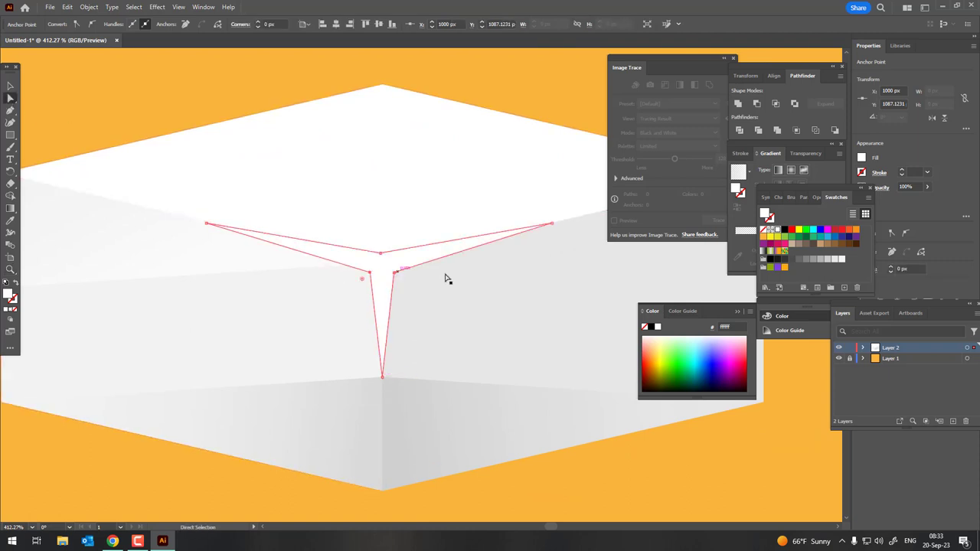